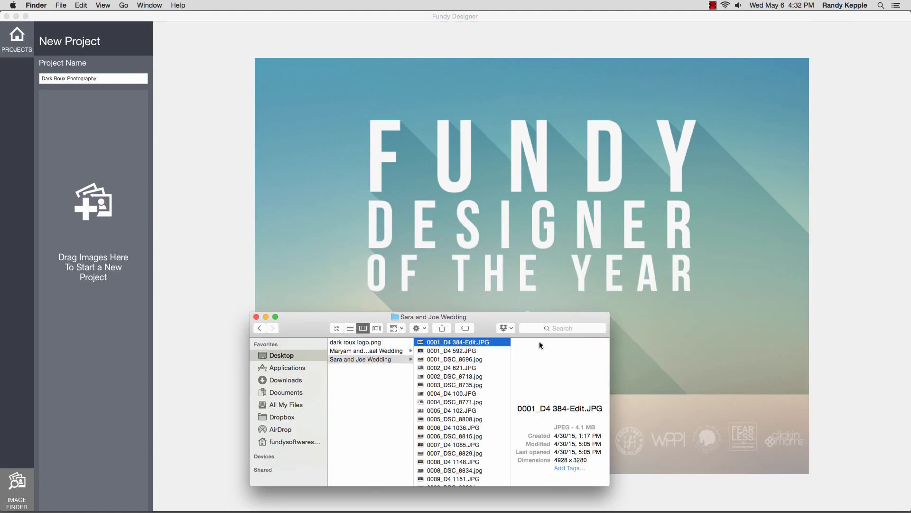
Step: Start the Dark Roux Photography project by importing all photos from the second couple's wedding folder inside Dark Roux Wedding
key(super+a)
drag(468, 361, 105, 254)
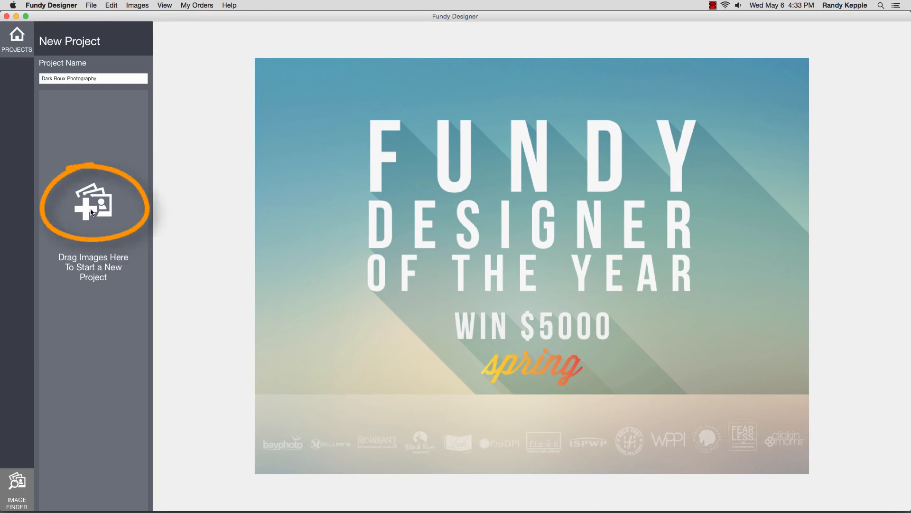
click(91, 209)
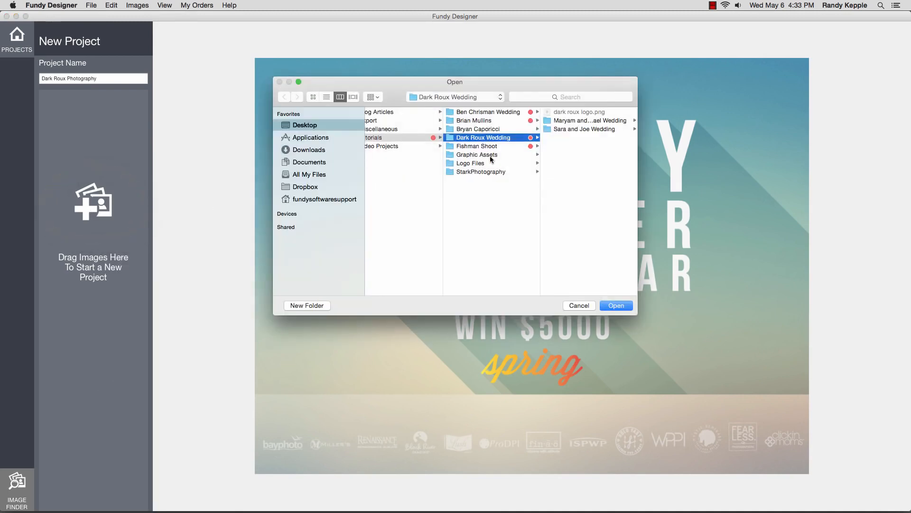
click(562, 129)
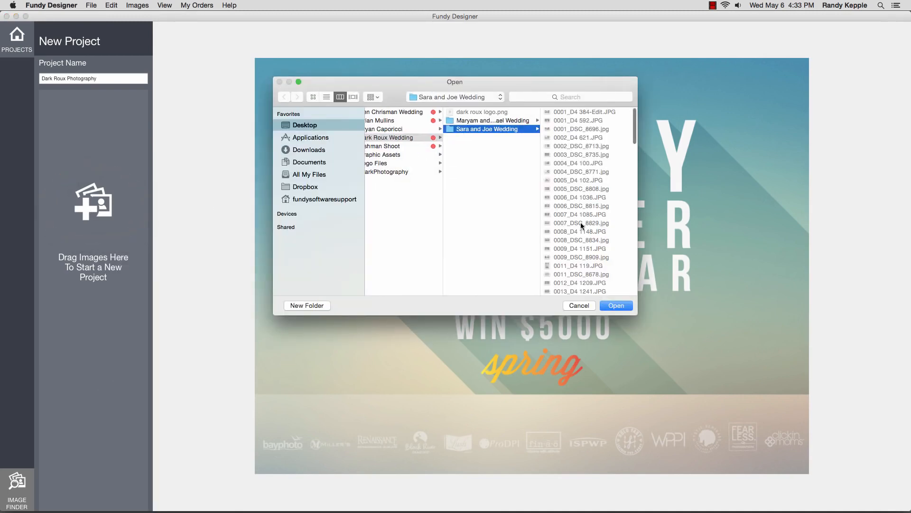
click(613, 303)
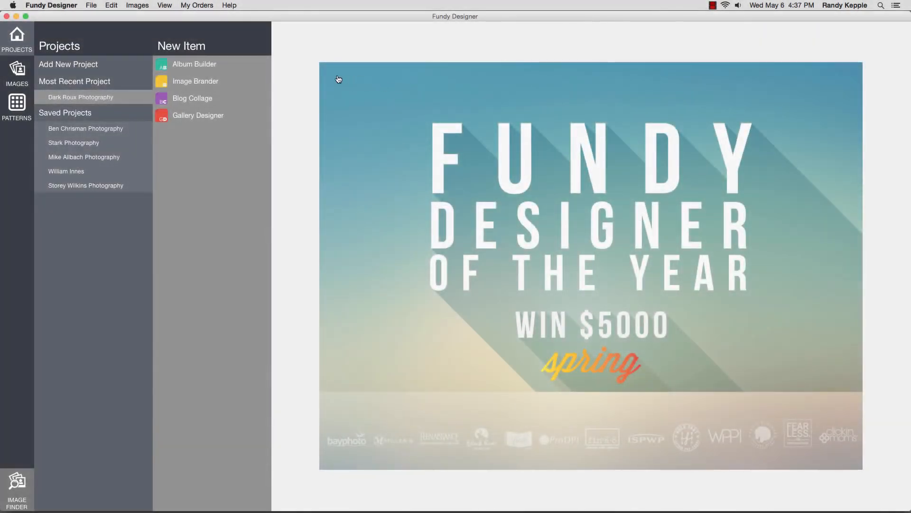
Step: Start a new album with Album Builder and choose Fundy Direct as the album type
click(247, 72)
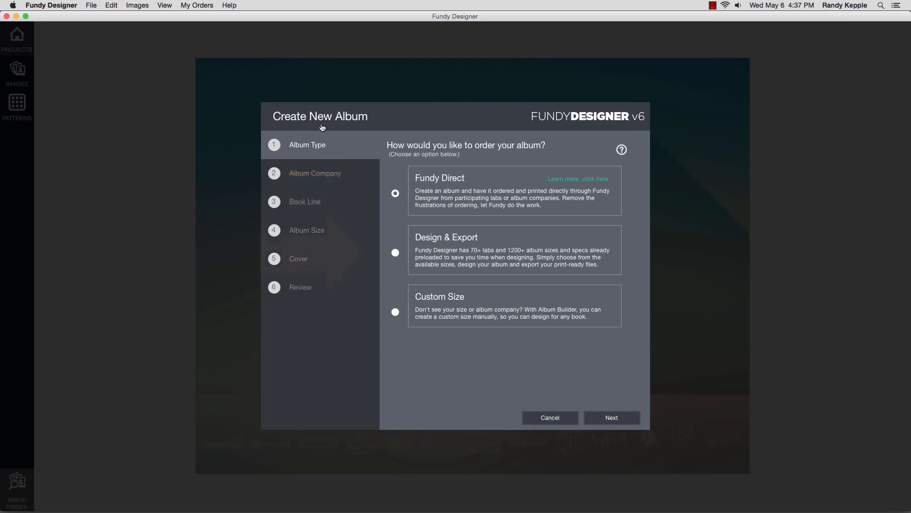
click(395, 255)
click(396, 313)
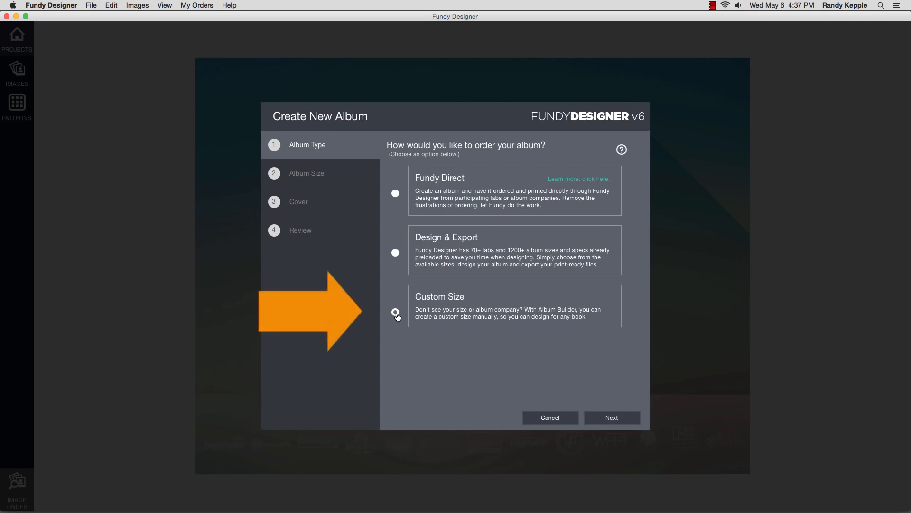
click(396, 194)
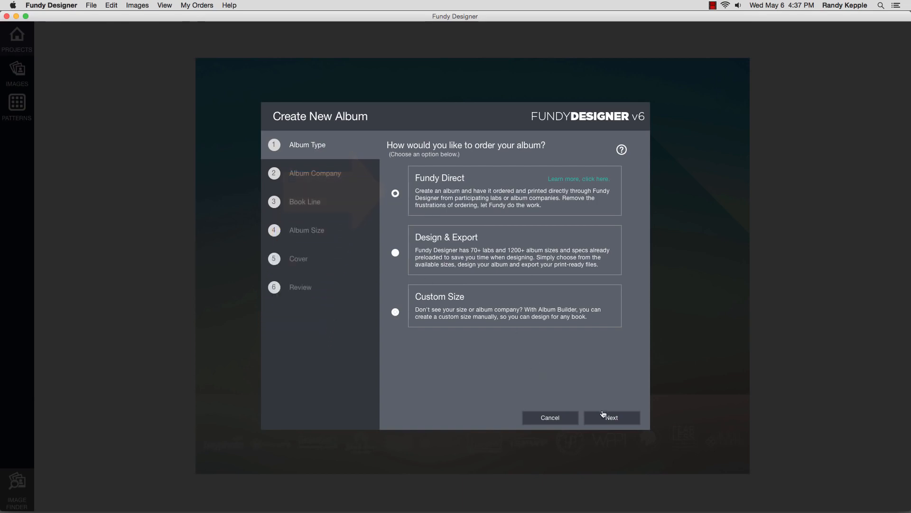
click(634, 422)
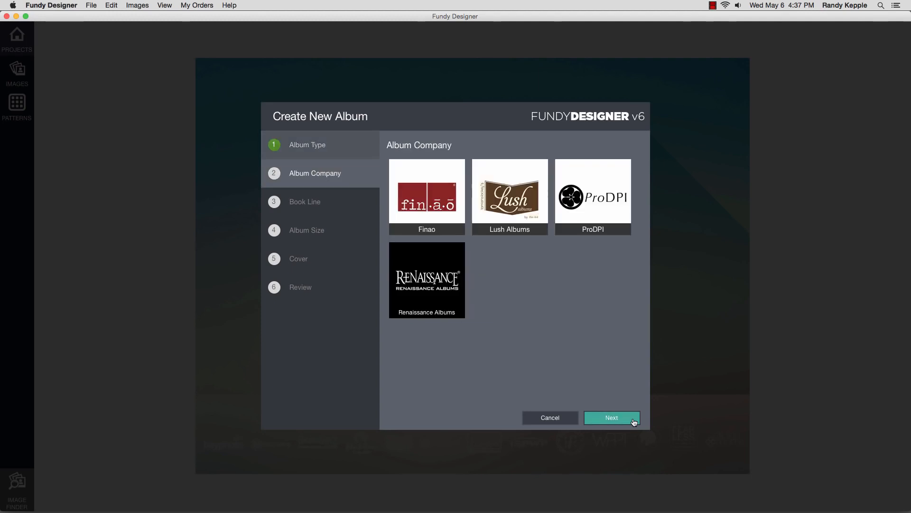
Step: Choose Renaissance Albums as the album company and SoHo Book as the book line
click(458, 298)
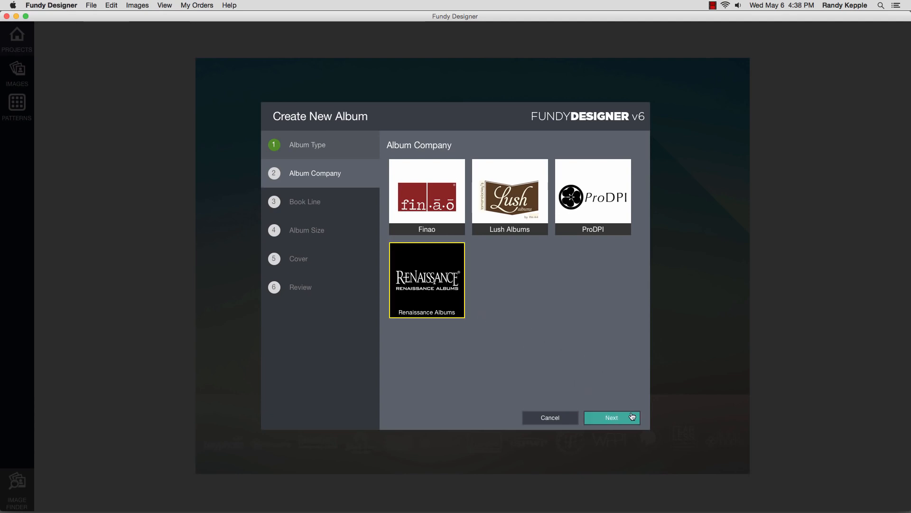
click(632, 417)
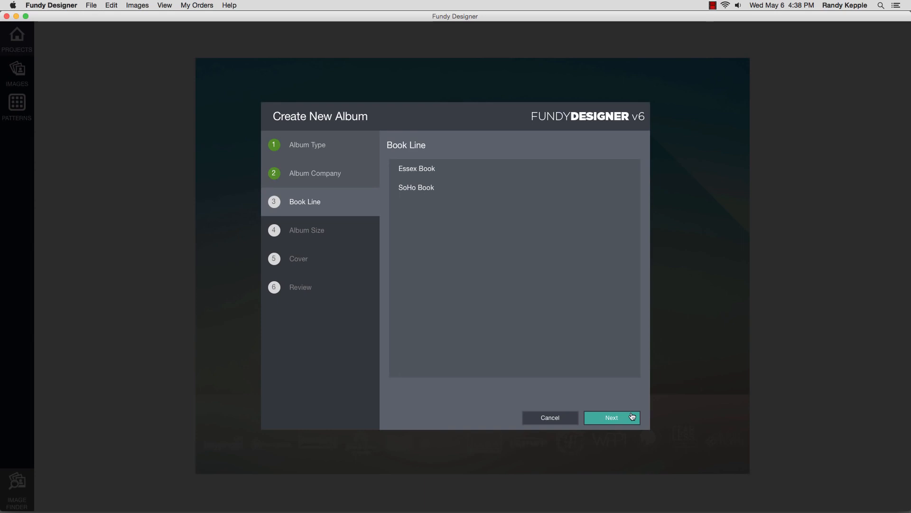
click(424, 189)
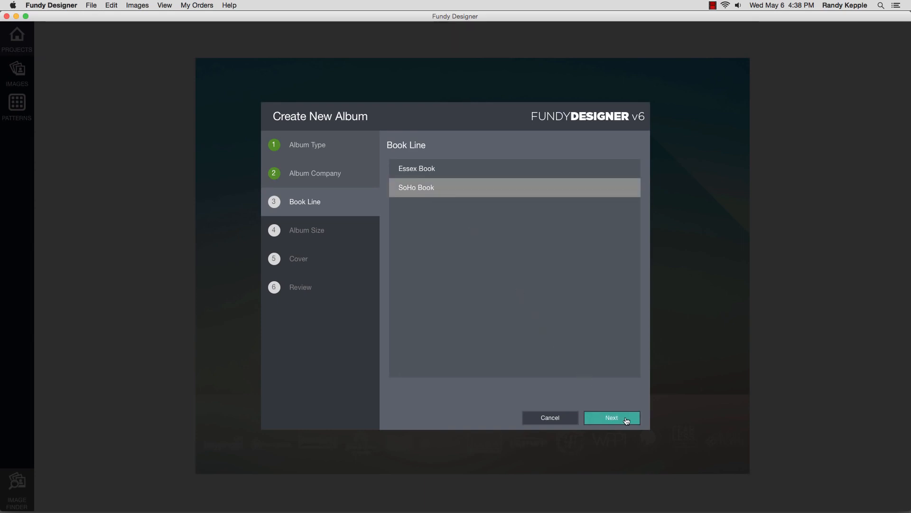
click(626, 418)
Step: Choose SoHo Book 8x8 as the album size
drag(641, 400, 652, 237)
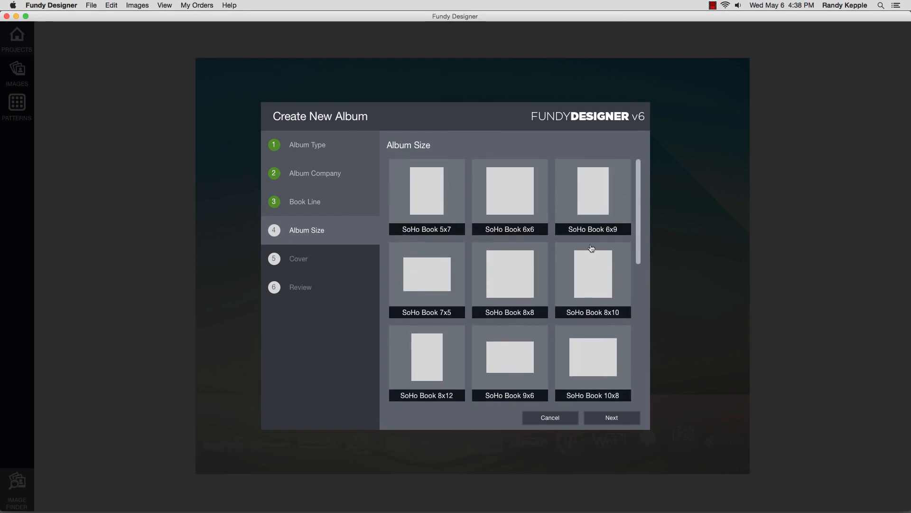
click(519, 268)
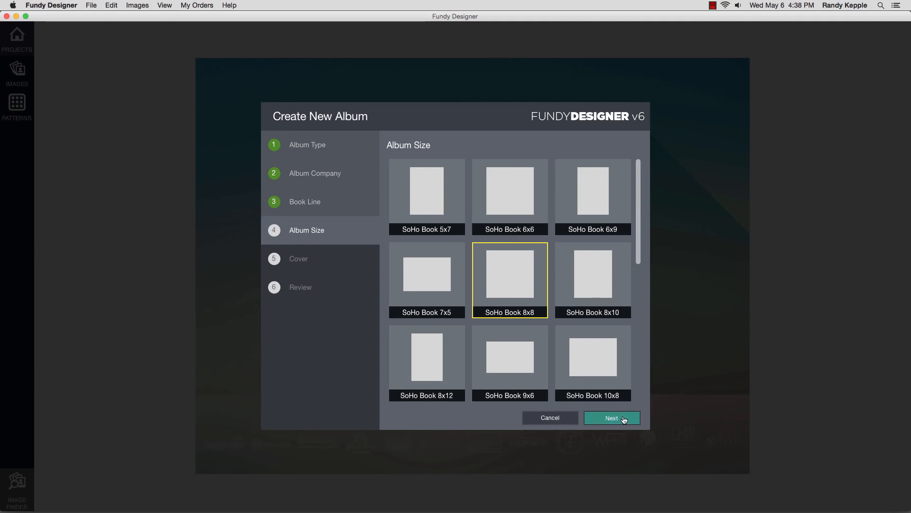
click(624, 419)
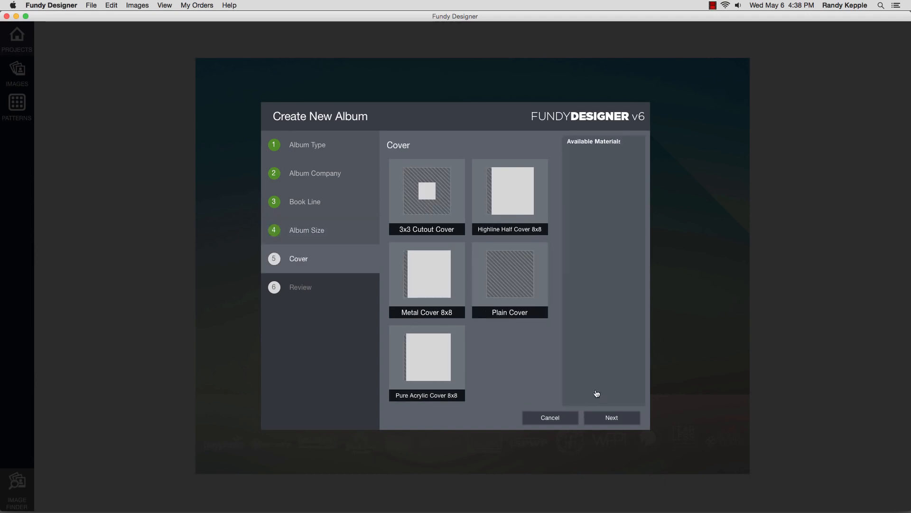
Step: Compare the available materials of all five cover types and choose Highline Half Cover 8x8
click(440, 209)
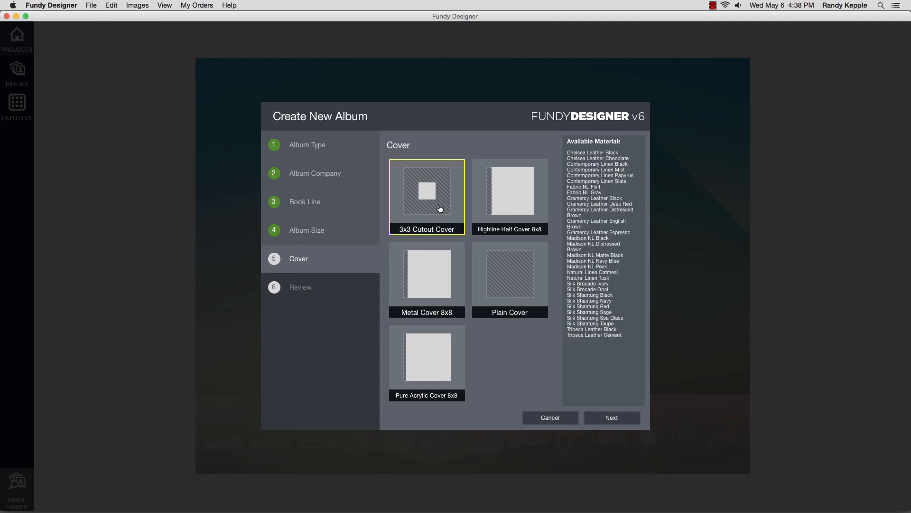
click(505, 209)
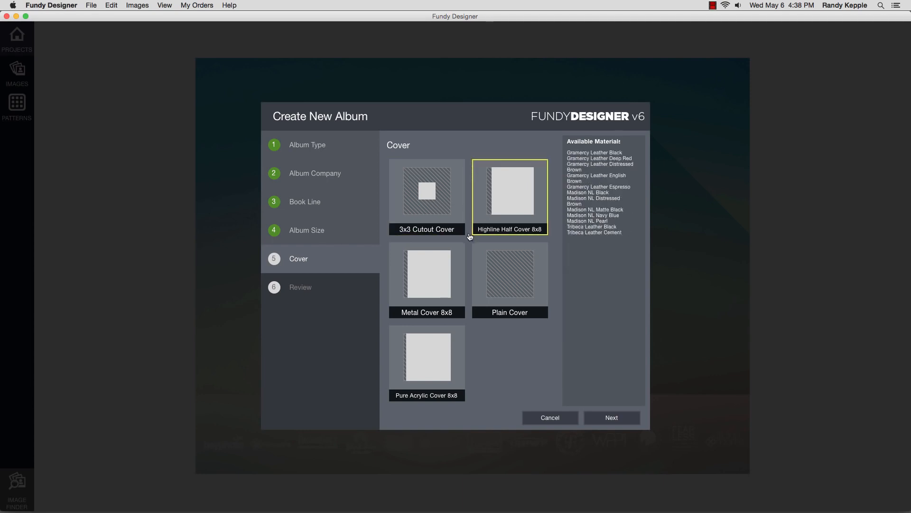
click(440, 272)
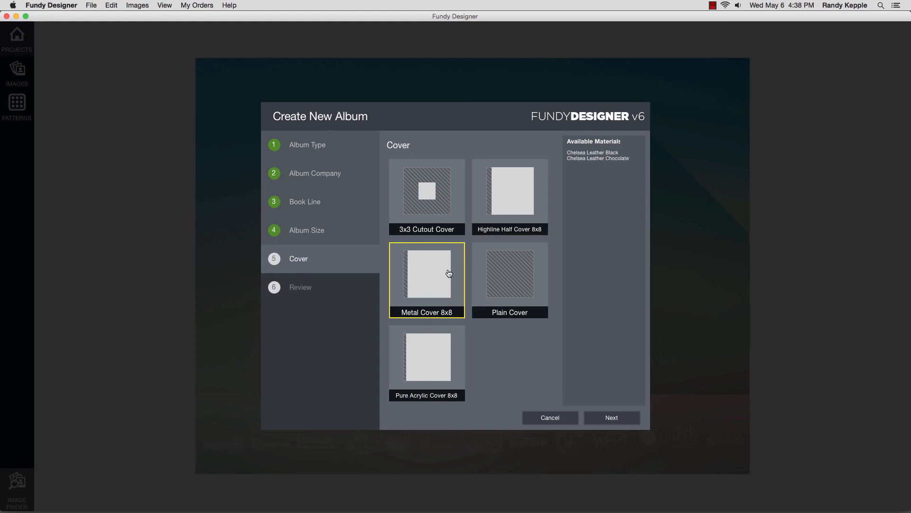
click(505, 278)
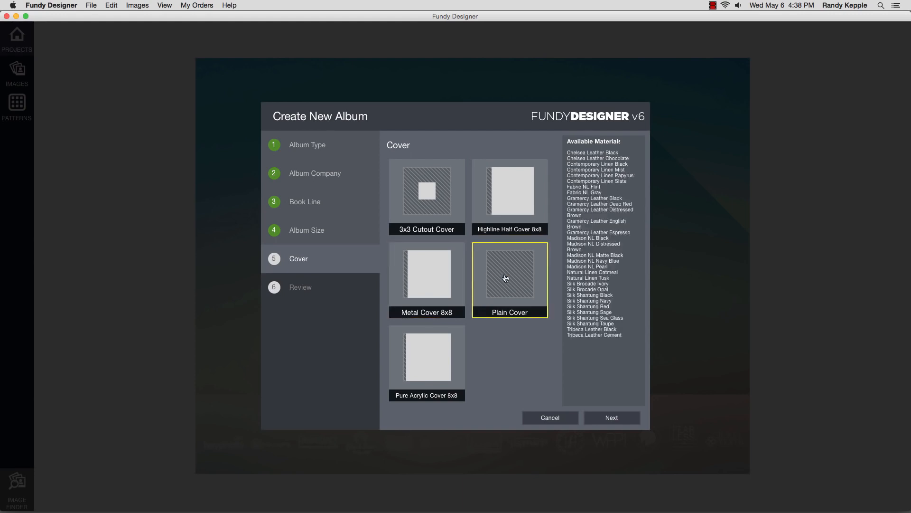
click(436, 343)
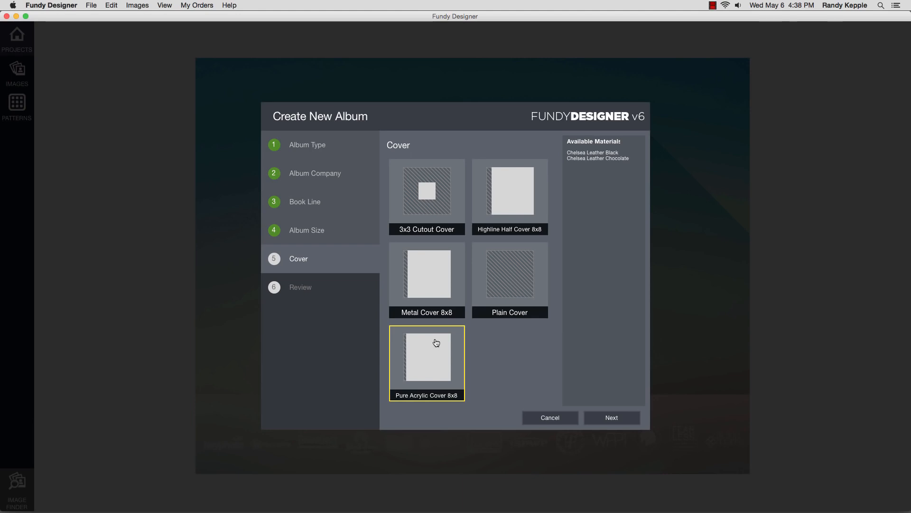
click(522, 204)
Step: Name the album with the couple's first names and create it
text(Sara)
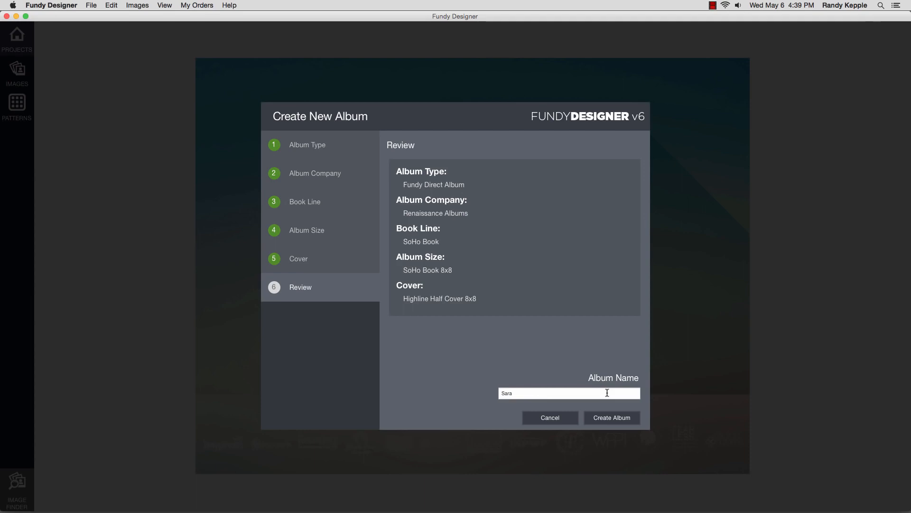
text( and Joe)
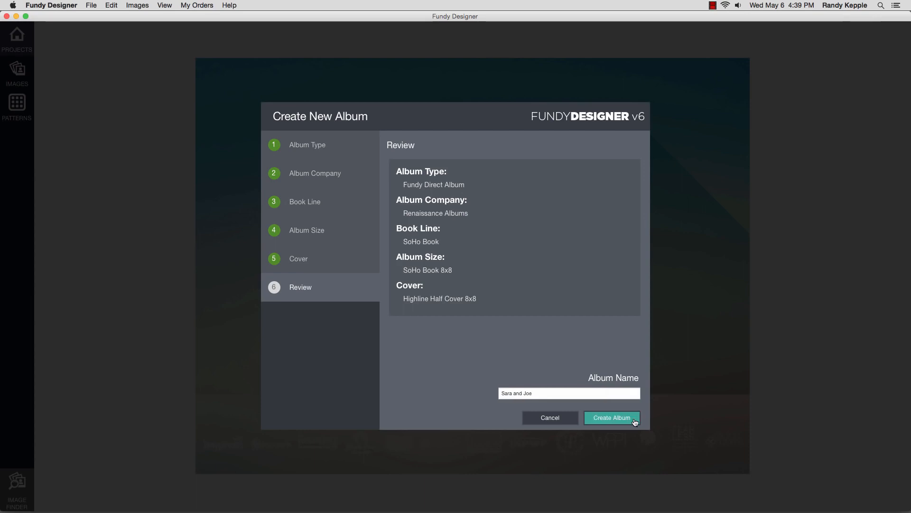
click(612, 417)
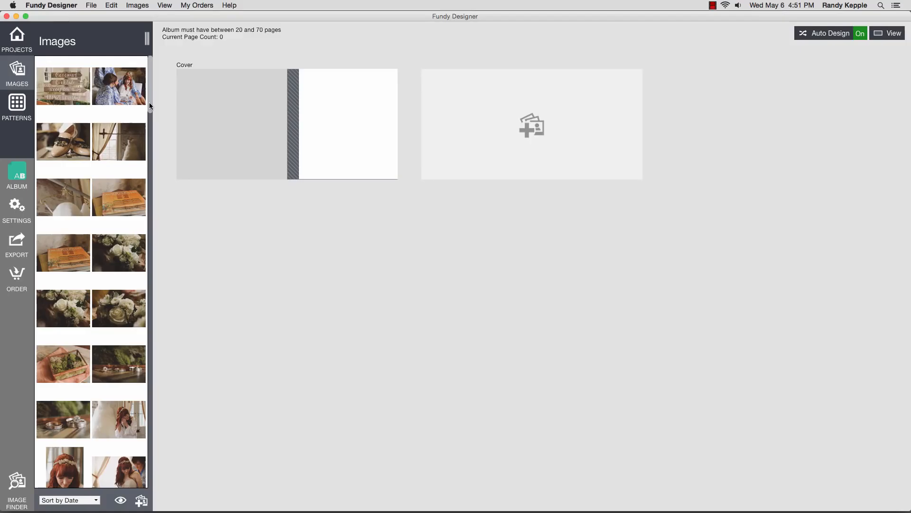
drag(149, 102, 149, 236)
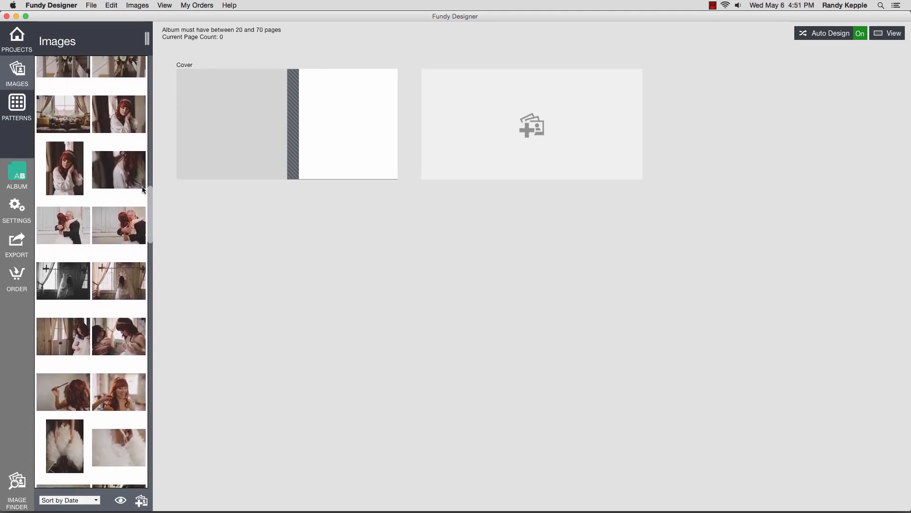
click(22, 74)
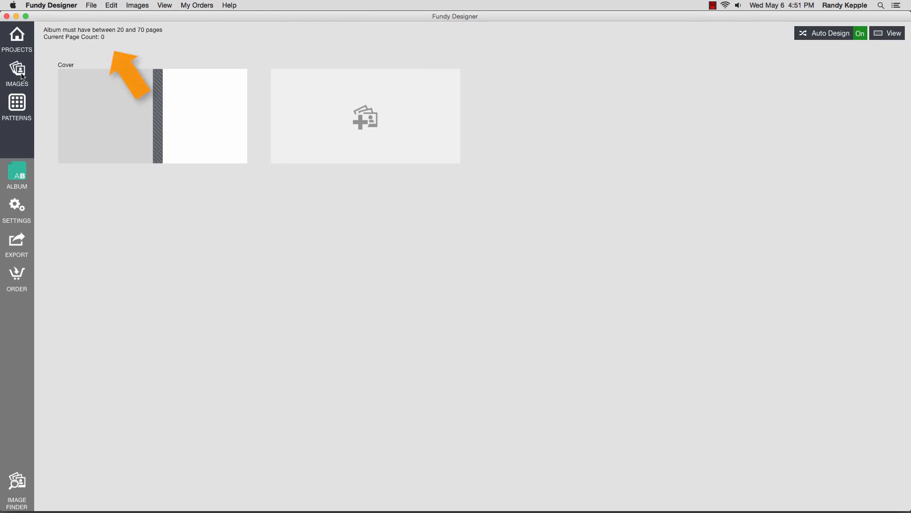
click(21, 75)
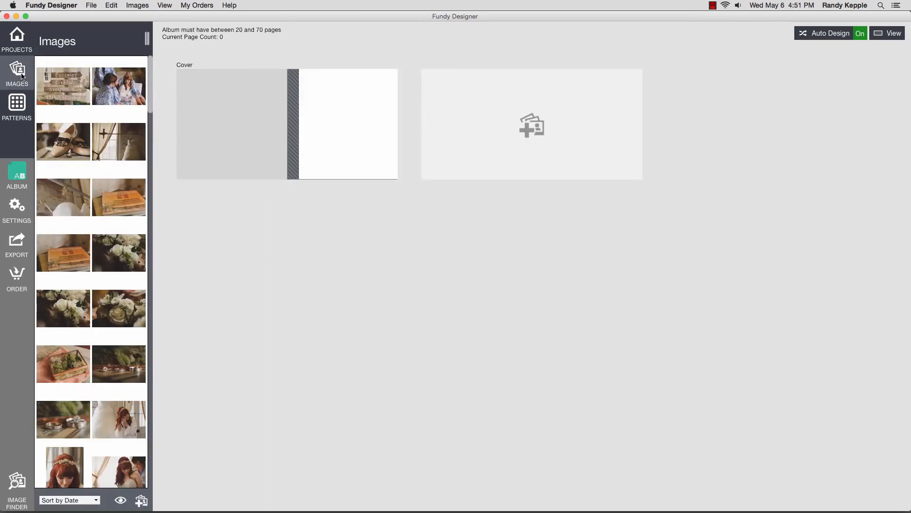
Step: Place the couple's forehead-to-forehead close-up on the front cover and shift it to the right within the frame
drag(151, 82, 157, 362)
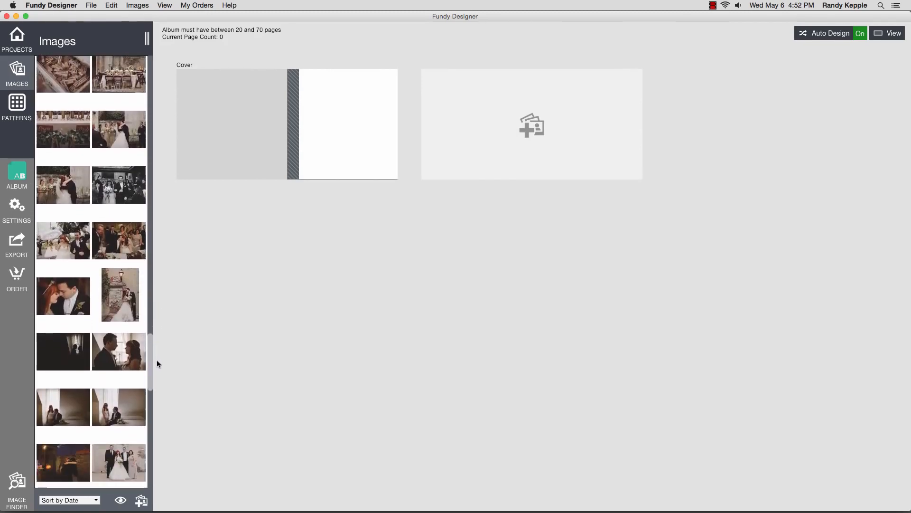
click(72, 307)
drag(72, 307, 347, 125)
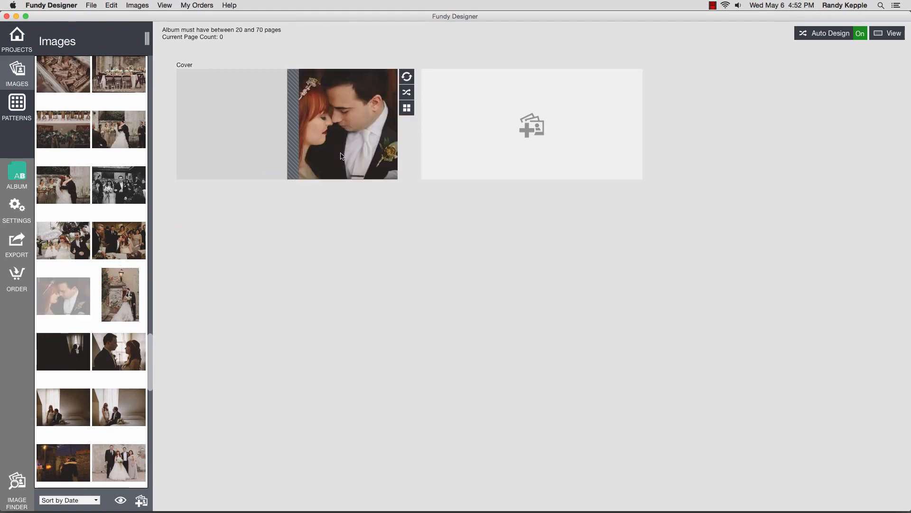
click(343, 156)
drag(344, 156, 362, 156)
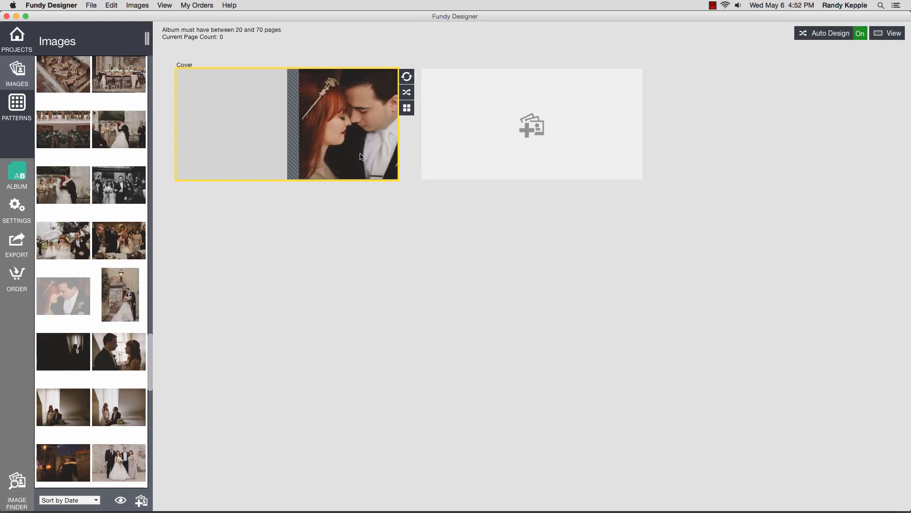
Step: Add four photos to the empty first spread: the women in blue and white robes and the three bride portraits by the dress and window
click(70, 98)
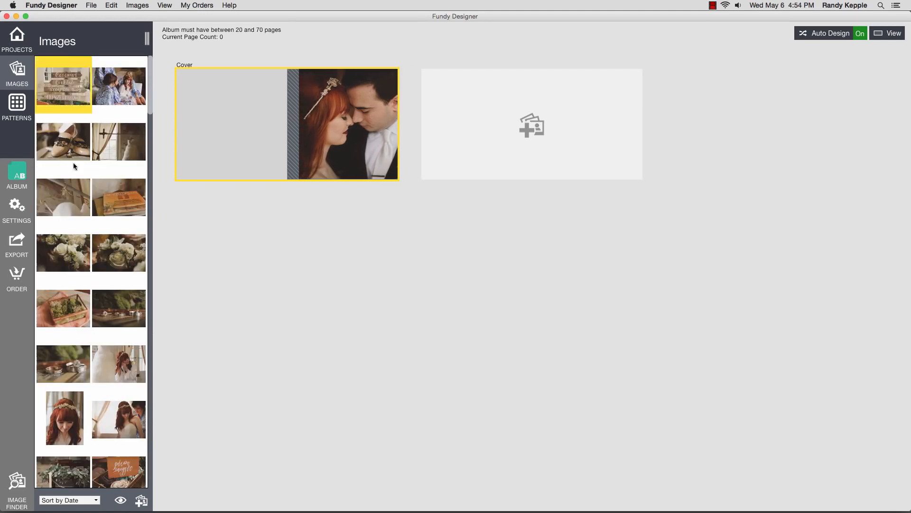
shift+click(120, 426)
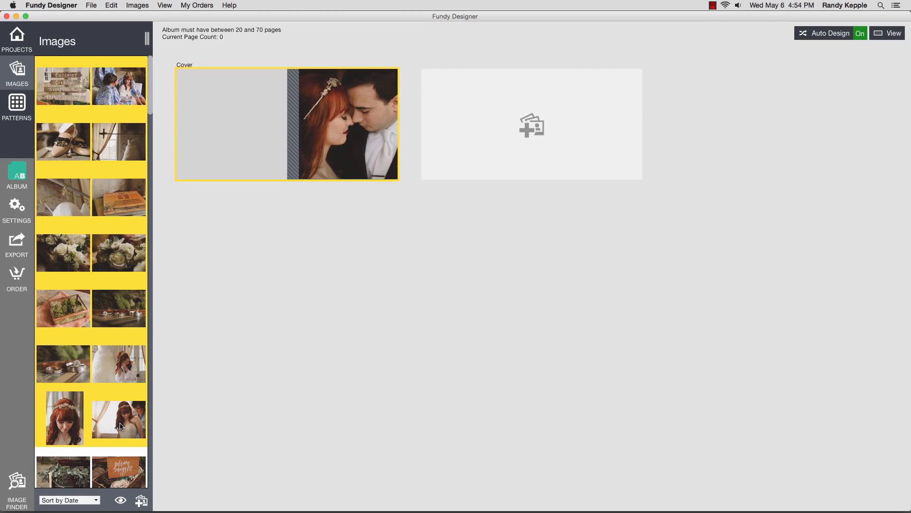
click(122, 87)
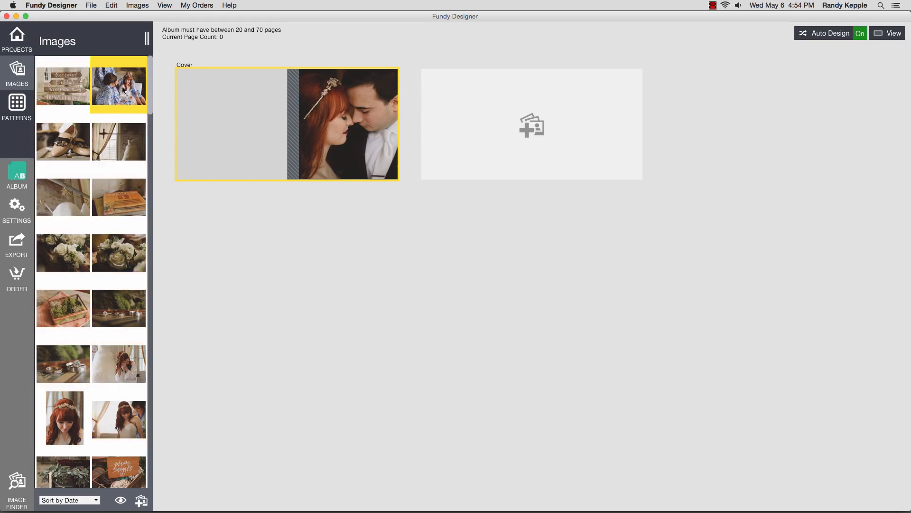
super+click(114, 365)
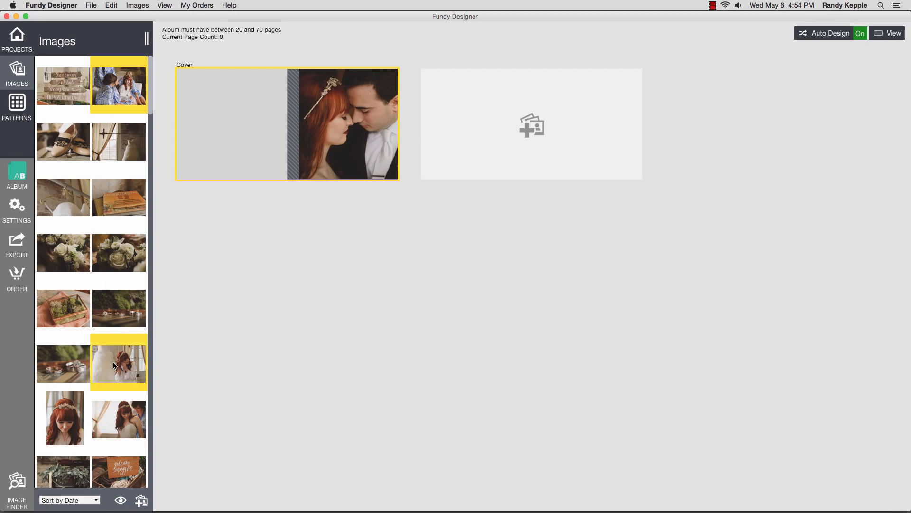
super+click(69, 411)
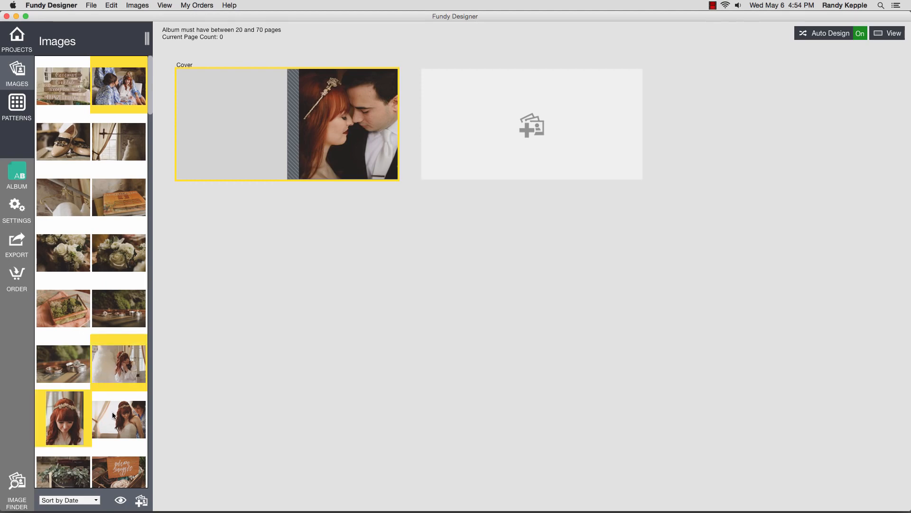
super+click(113, 415)
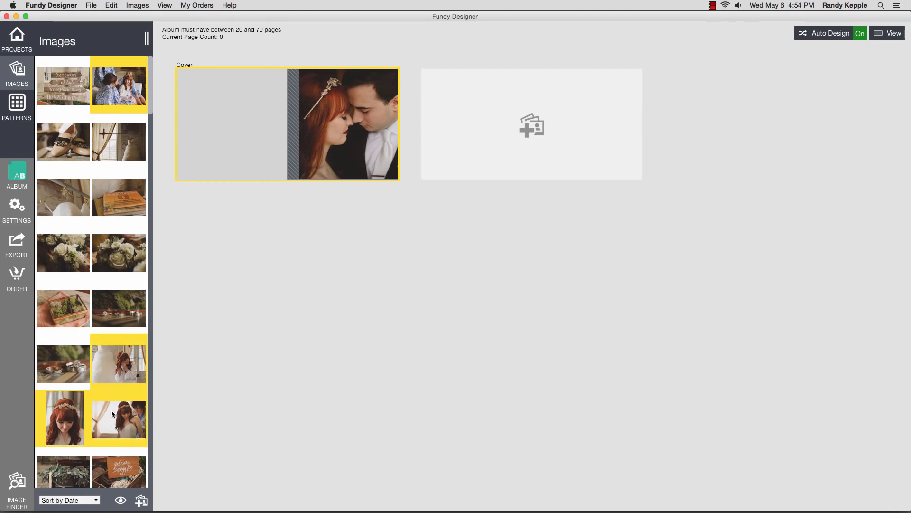
drag(111, 415, 506, 147)
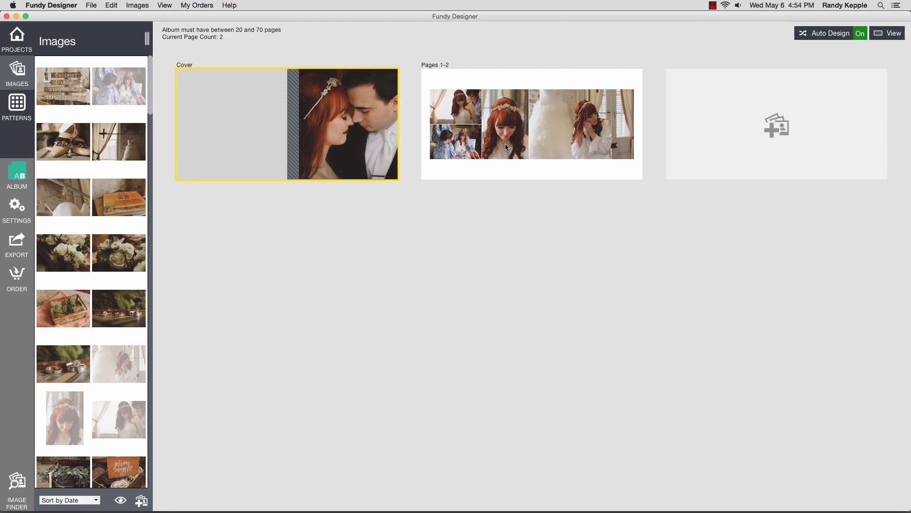
Step: Shuffle the suggested designs for pages 1-2 and apply the one with a large bride close-up beside three stacked photos
mouse_move(502, 147)
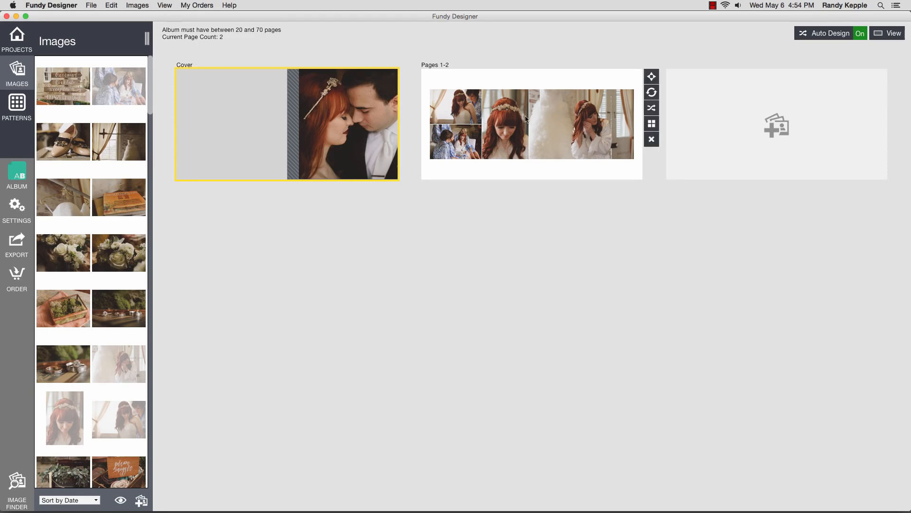
click(652, 124)
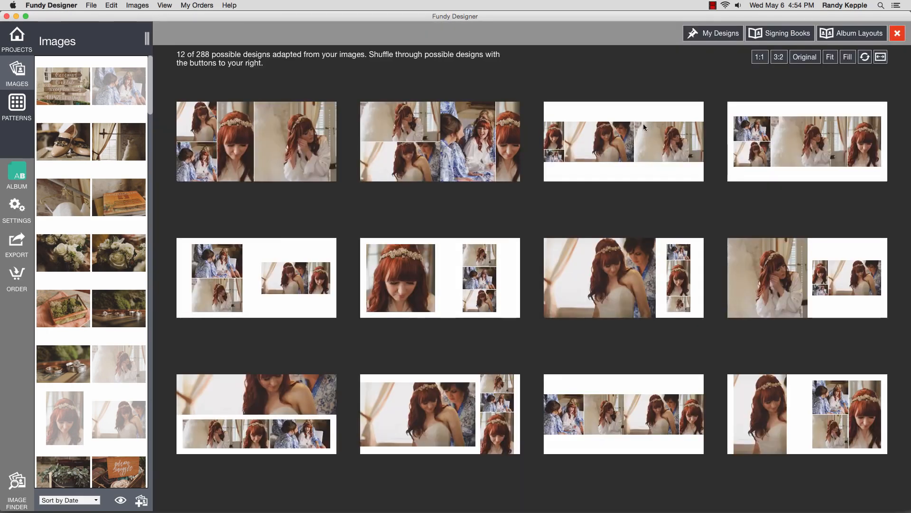
click(19, 72)
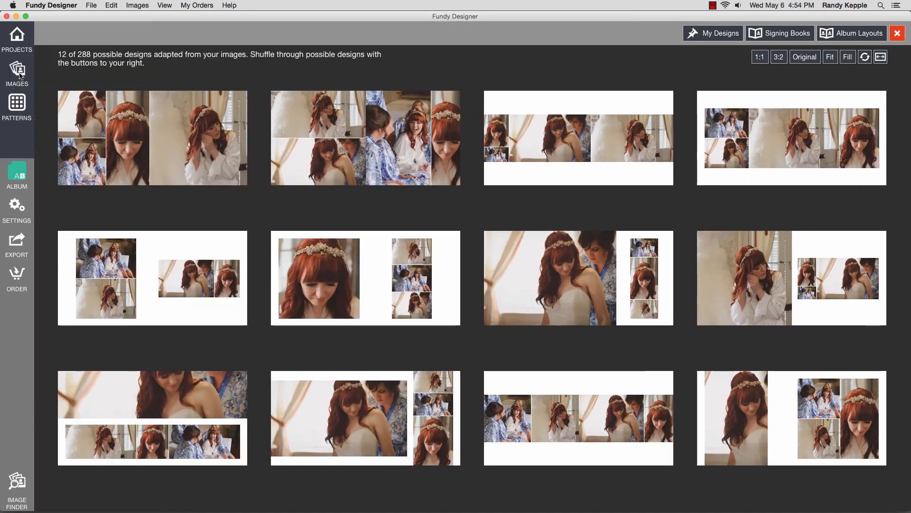
click(866, 58)
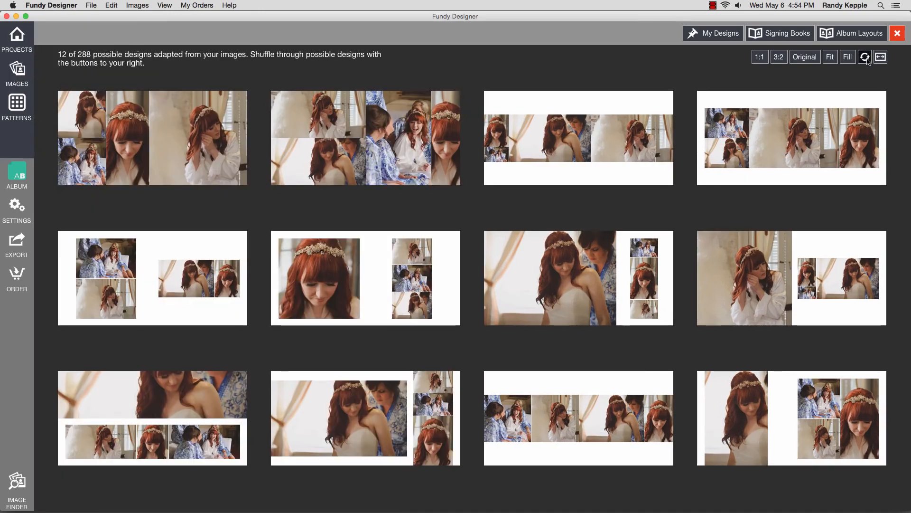
click(865, 57)
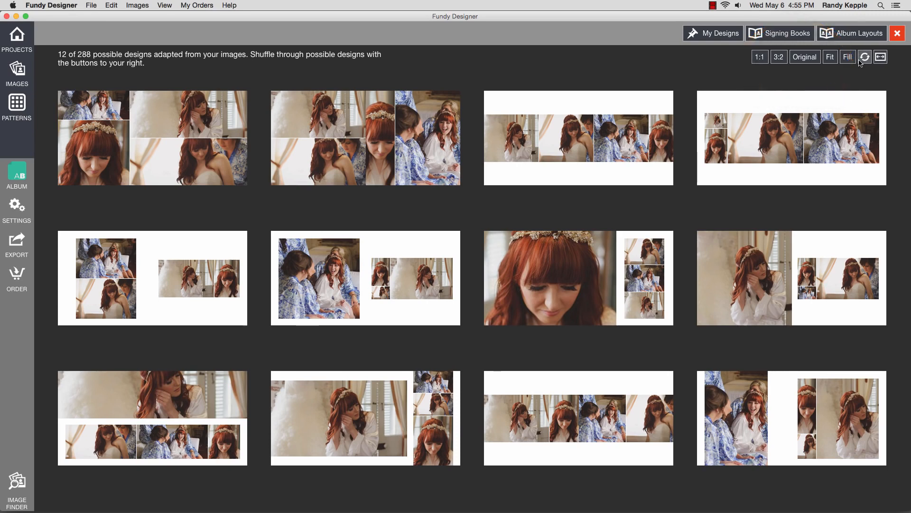
click(587, 290)
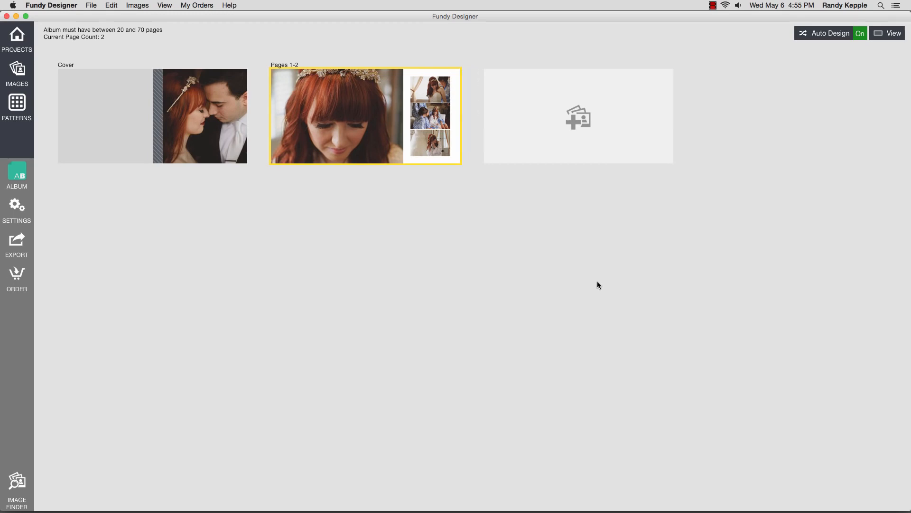
Step: Open pages 1-2 for editing and swap the large bride close-up with the small photo of her by the dress
click(889, 34)
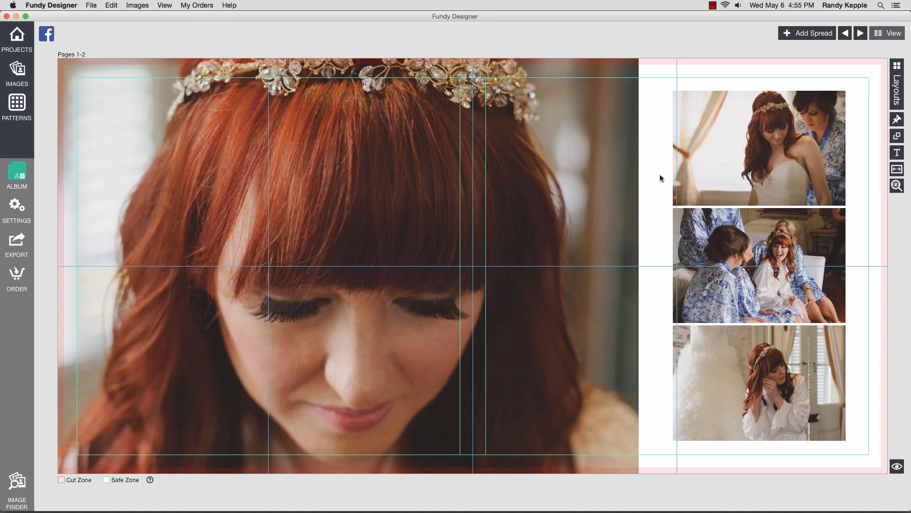
mouse_move(740, 362)
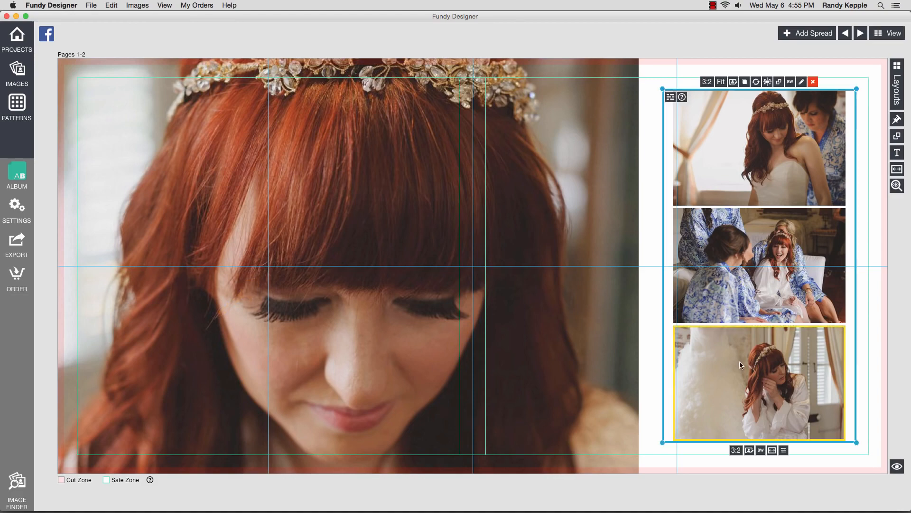
drag(748, 368, 398, 205)
Step: Enlarge the three-photo group to the safe zone and rearrange it with the bride's close-up above the two smaller photos
mouse_move(857, 443)
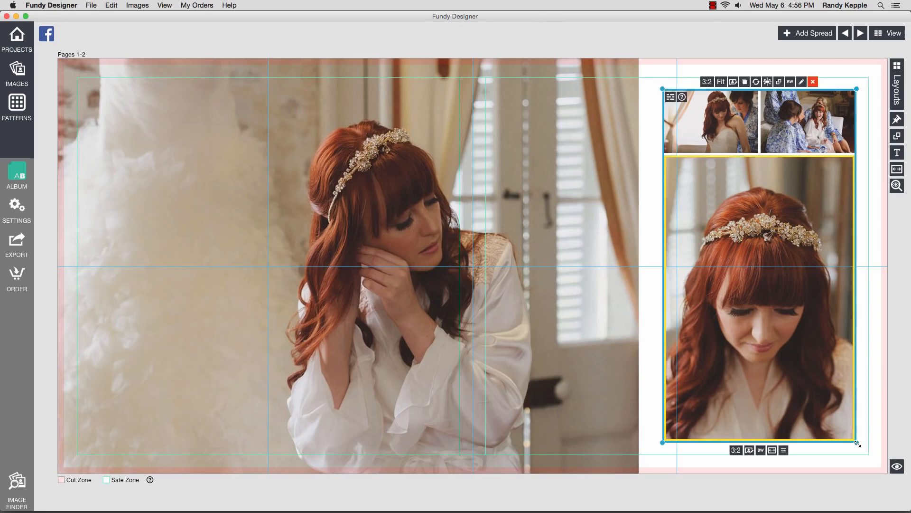
mouse_move(858, 443)
mouse_down()
mouse_move(872, 329)
mouse_move(806, 217)
mouse_move(779, 242)
mouse_move(775, 370)
mouse_move(796, 415)
mouse_move(874, 452)
mouse_move(732, 437)
mouse_move(728, 413)
mouse_move(799, 258)
mouse_move(822, 232)
mouse_move(844, 163)
mouse_move(855, 148)
mouse_move(875, 147)
mouse_move(859, 431)
mouse_up()
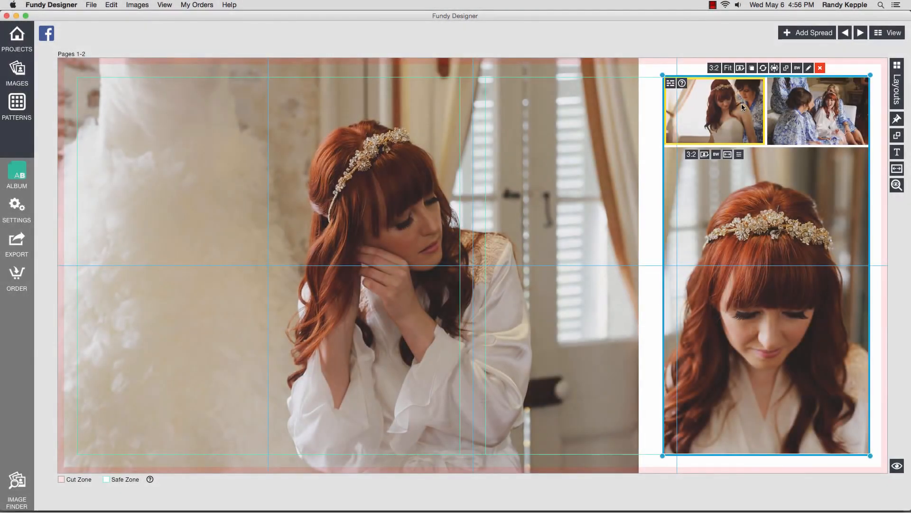
drag(741, 103, 745, 209)
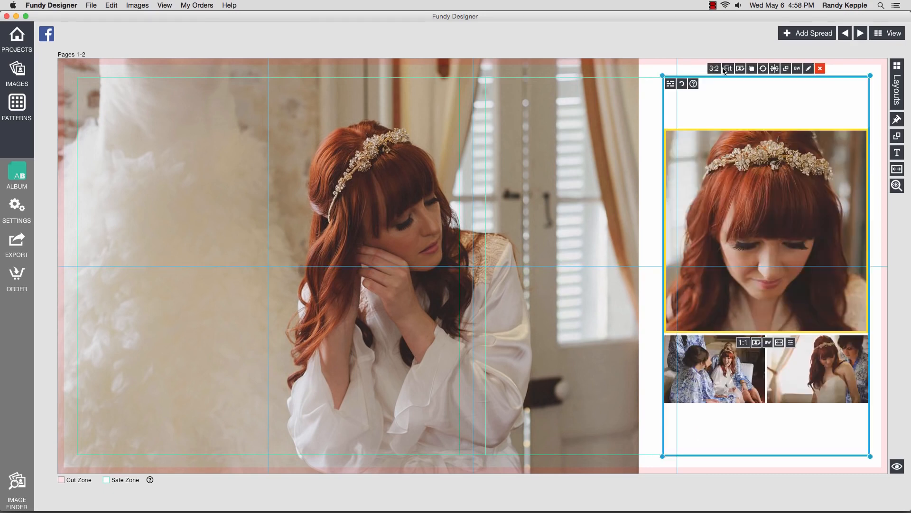
Step: Compare Fit and Fill for the three-photo group, keep Fill, and check its stacking-order options
click(728, 69)
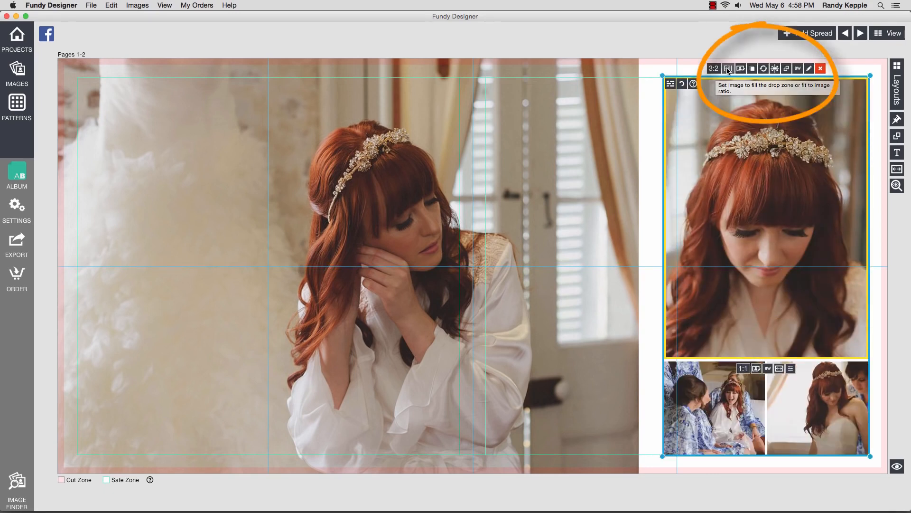
click(729, 70)
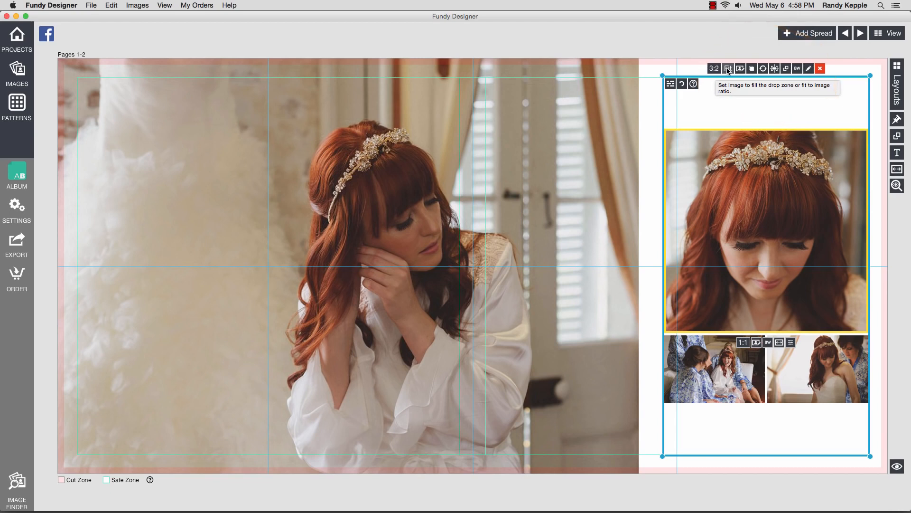
click(728, 71)
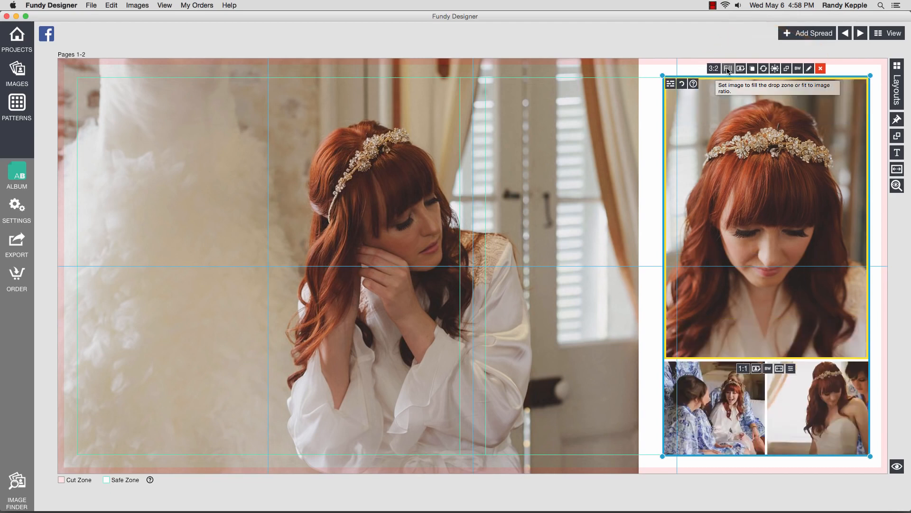
click(753, 69)
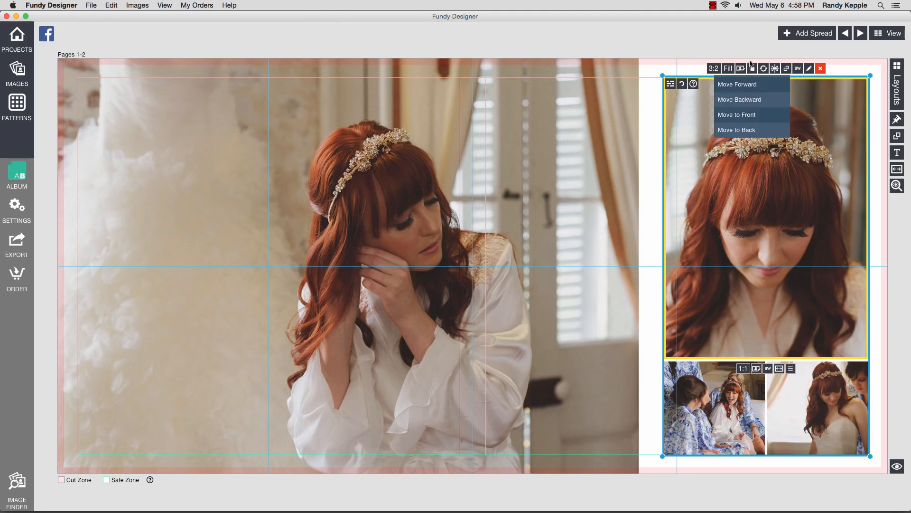
click(752, 70)
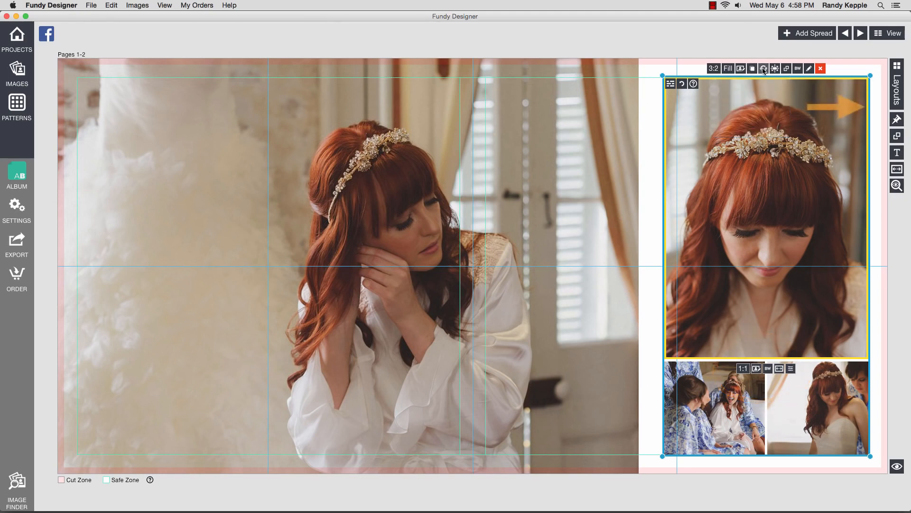
Step: Mirror the whole layout of pages 1-2 horizontally
click(898, 120)
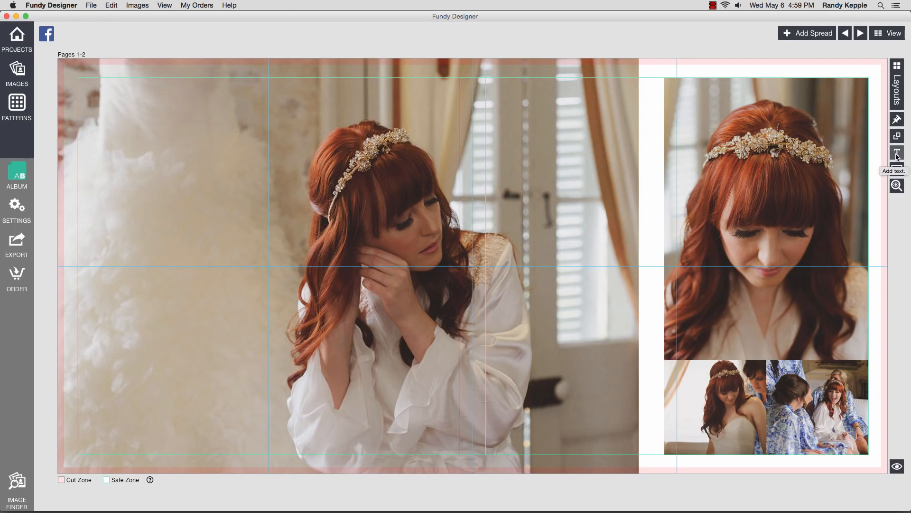
click(897, 170)
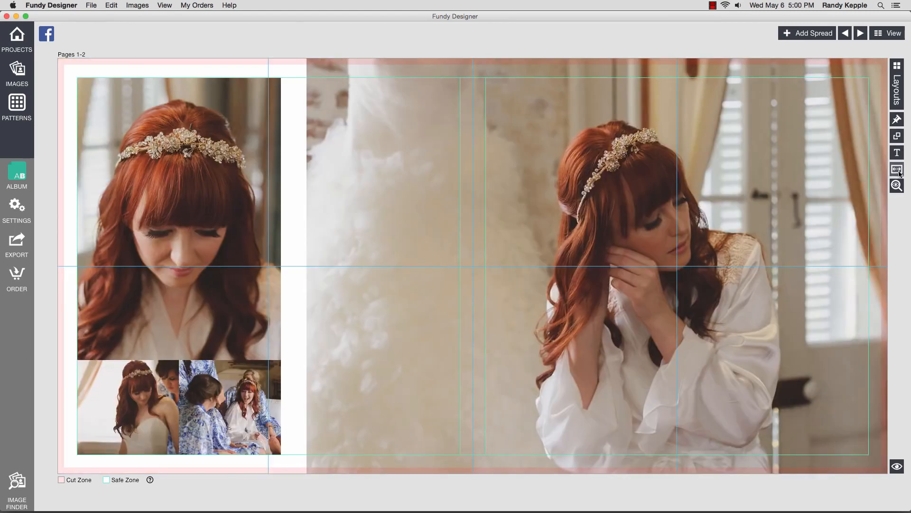
click(898, 170)
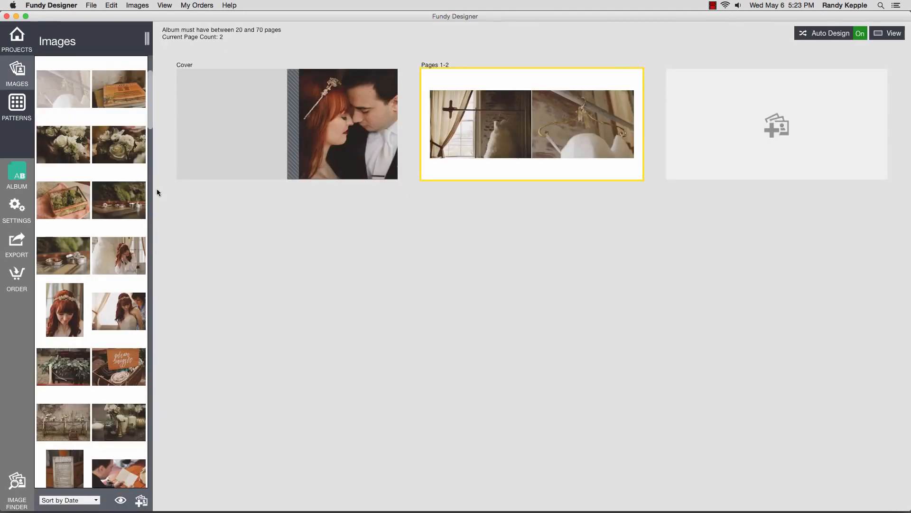
Step: Create spread 3-4 from eight detail photos: book, flowers, moss box, greenery, "please snuggle" sign, tables, candles and wooden board
click(119, 87)
super+click(121, 148)
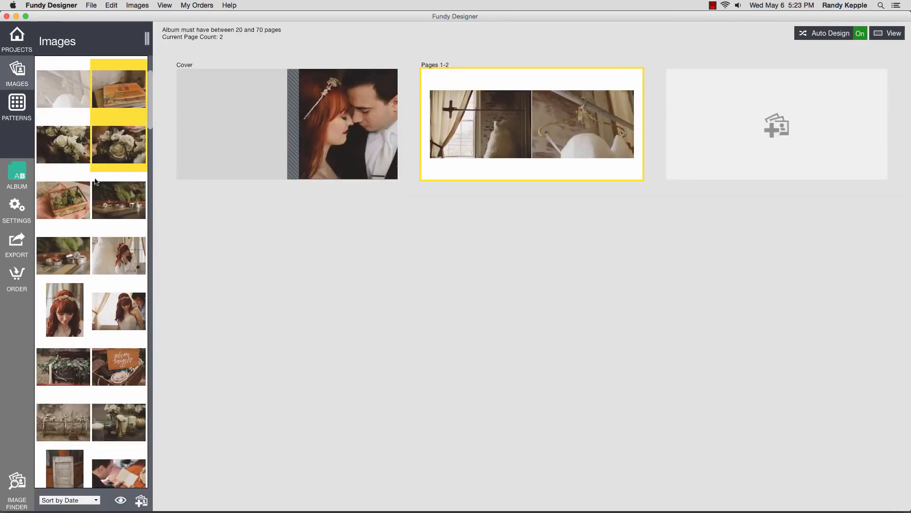
super+click(64, 204)
super+click(68, 370)
super+click(115, 367)
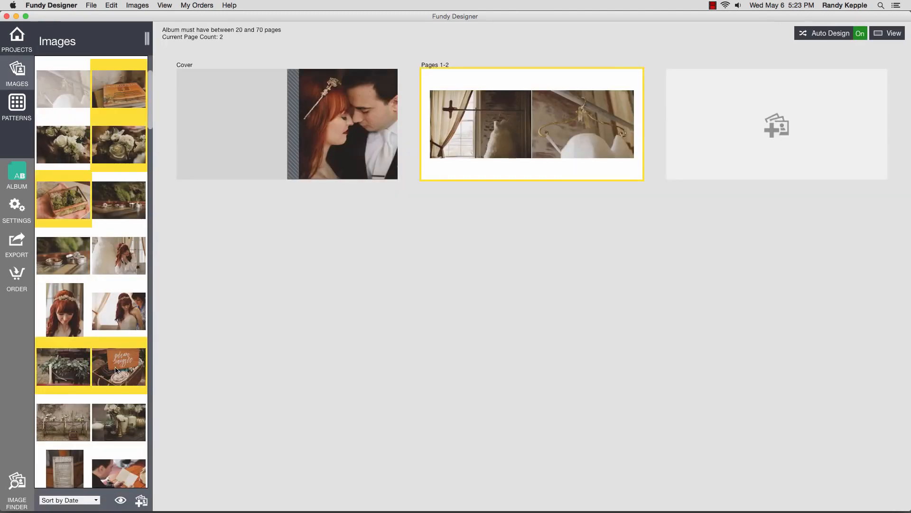
super+click(70, 427)
super+click(107, 428)
super+click(68, 466)
drag(109, 444, 741, 143)
Step: Apply the full-width strip design to pages 3-4 and add the photo of the bride beside her dress as pages 5-6
click(898, 124)
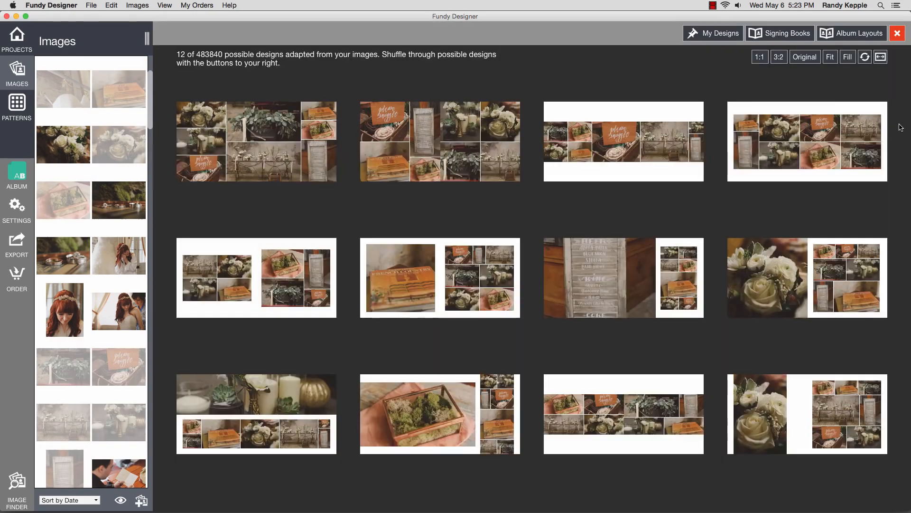
click(632, 141)
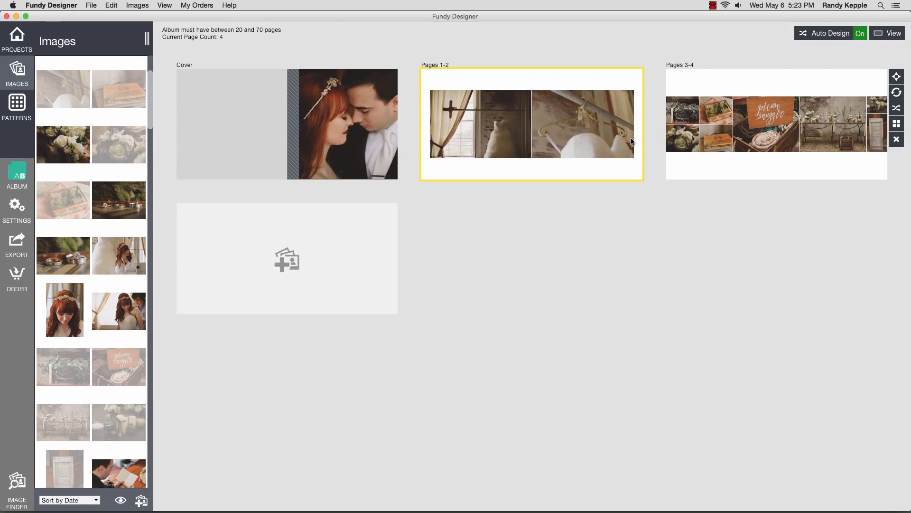
drag(113, 265, 263, 249)
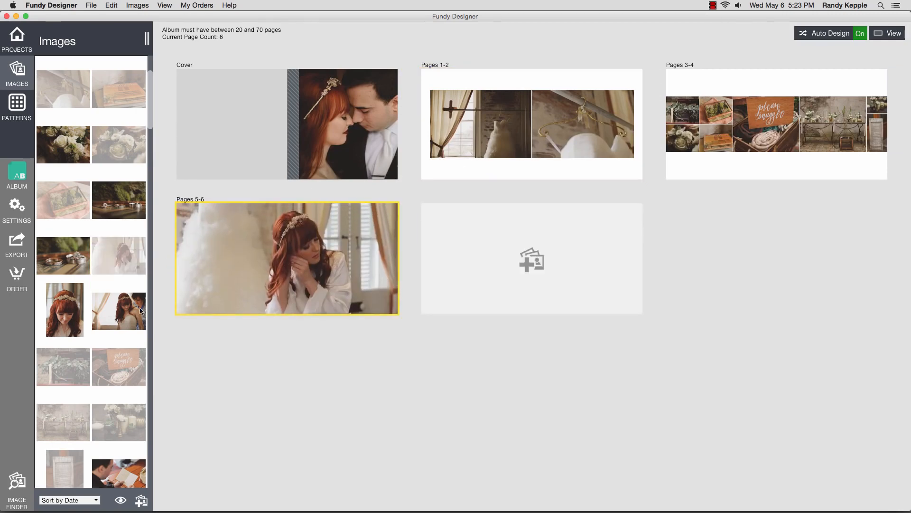
Step: Create pages 7-8 from the letter, cuff and watch photos, using the design with a large letter photo beside two stacked ones
scroll(96, 310, down, 5)
scroll(105, 298, down, 1)
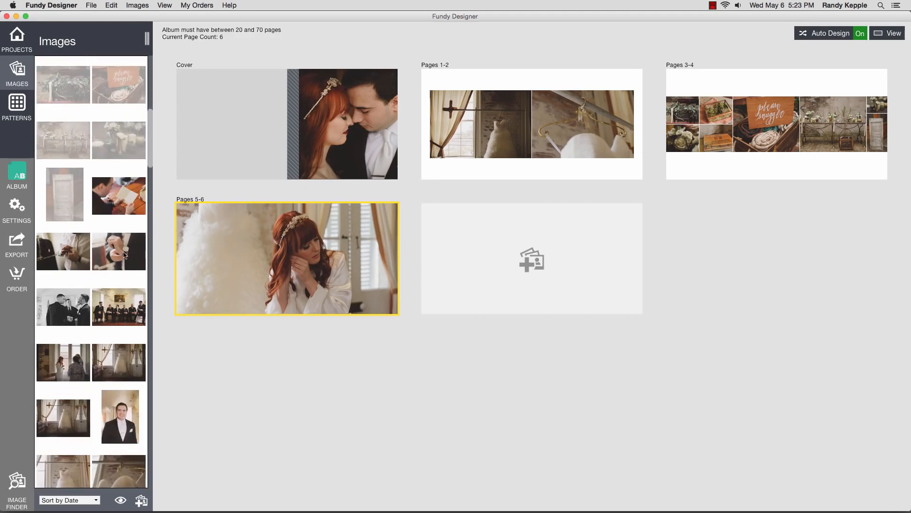
click(124, 198)
super+click(67, 258)
super+click(113, 256)
drag(113, 256, 485, 261)
click(655, 259)
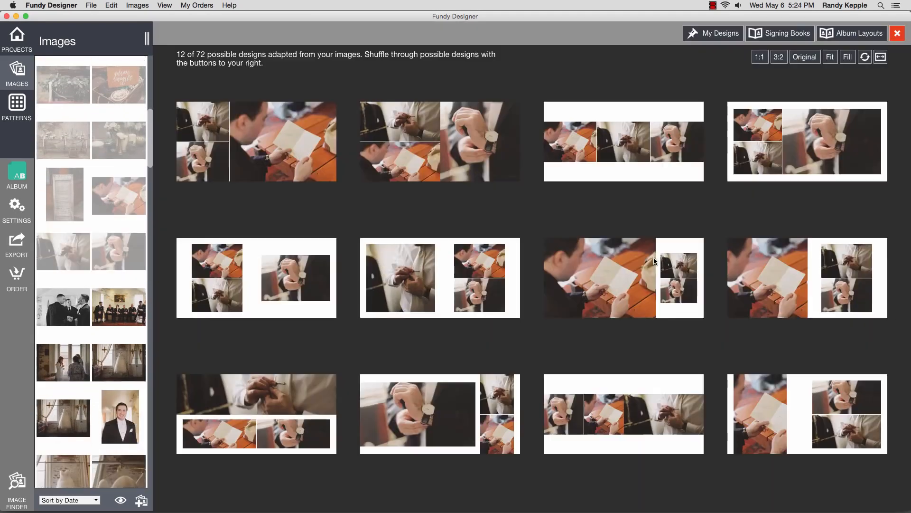
click(612, 287)
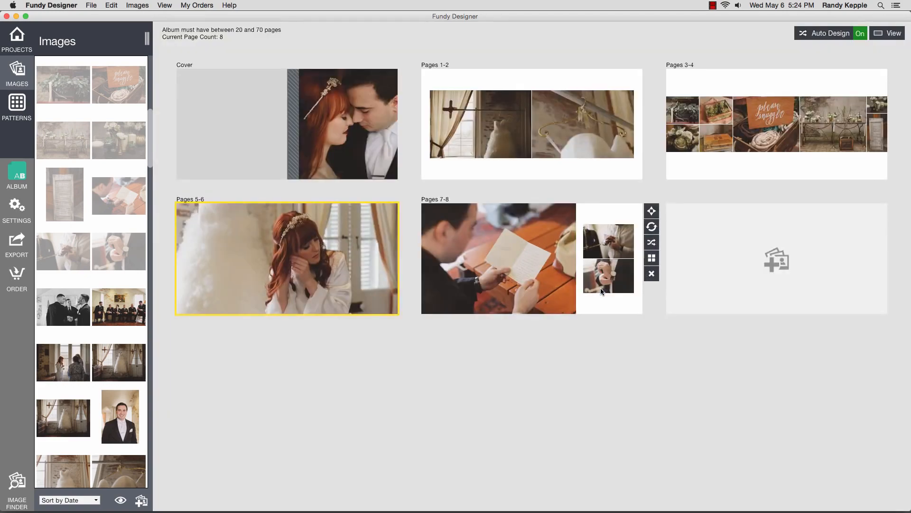
Step: Crop the cuff and watch photos on pages 7-8 to 1:1, reposition them in their frames and return to the album overview
double_click(612, 251)
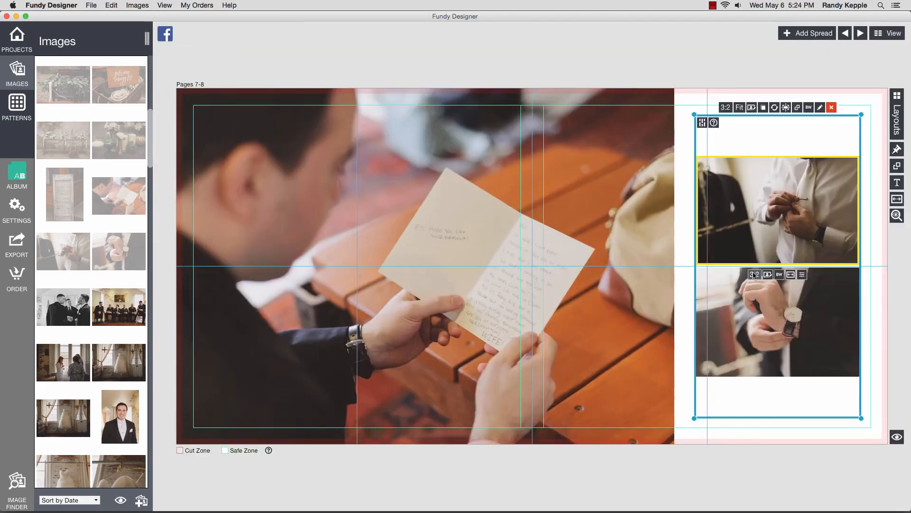
click(754, 275)
click(755, 305)
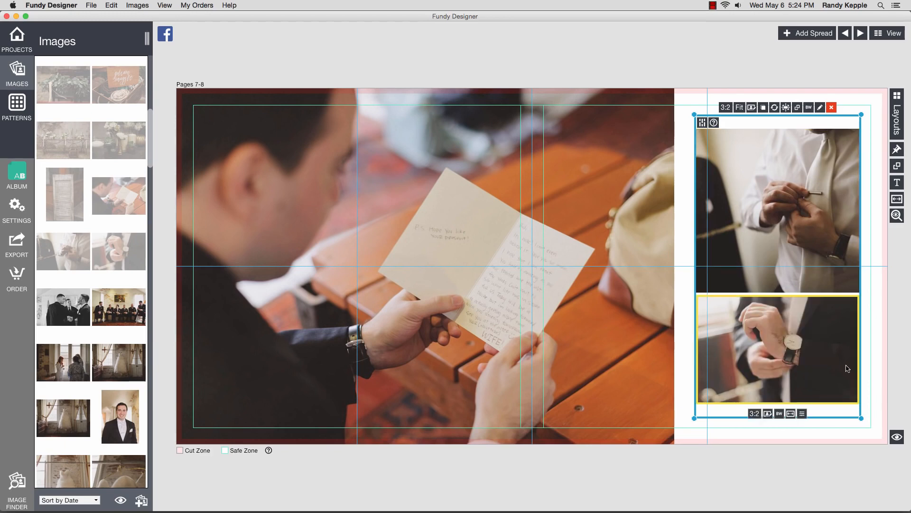
click(755, 413)
click(758, 444)
drag(763, 346, 787, 363)
drag(784, 202, 767, 202)
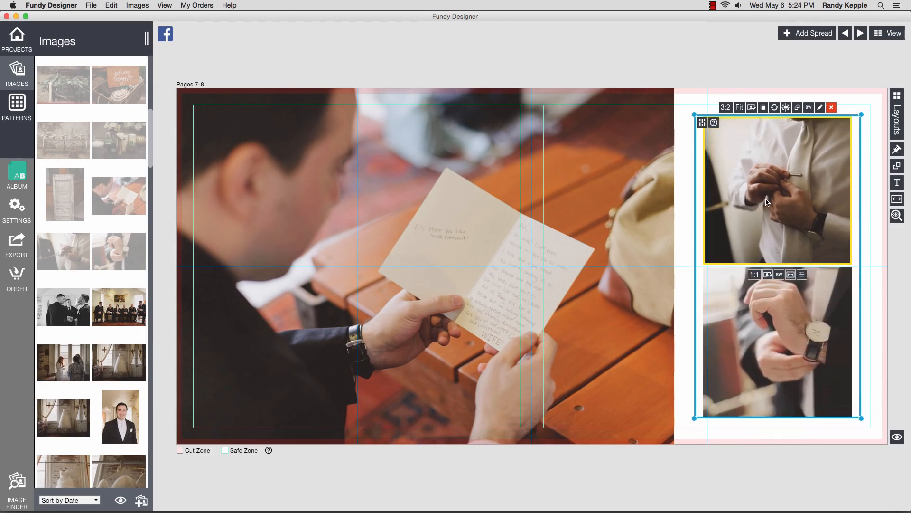
click(888, 32)
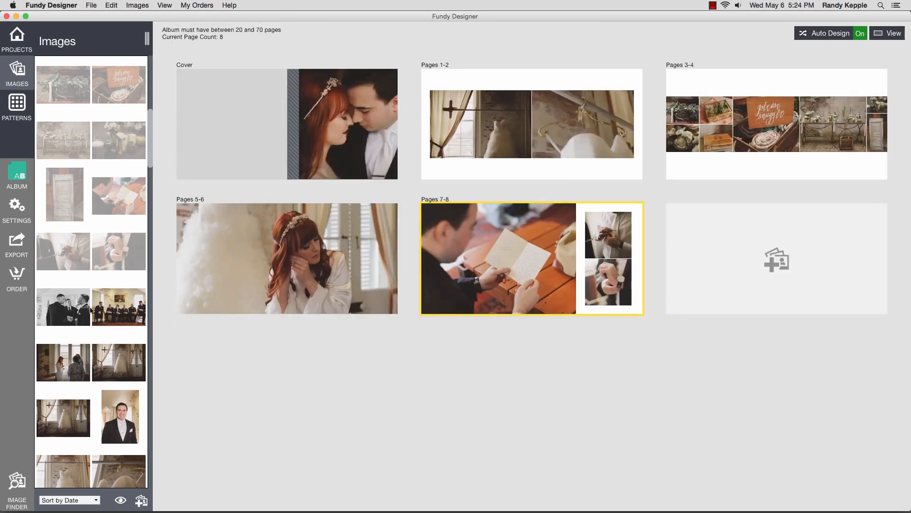
Step: Add the photo of the seated groomsmen as a single-image spread on pages 9-10
drag(378, 259, 743, 253)
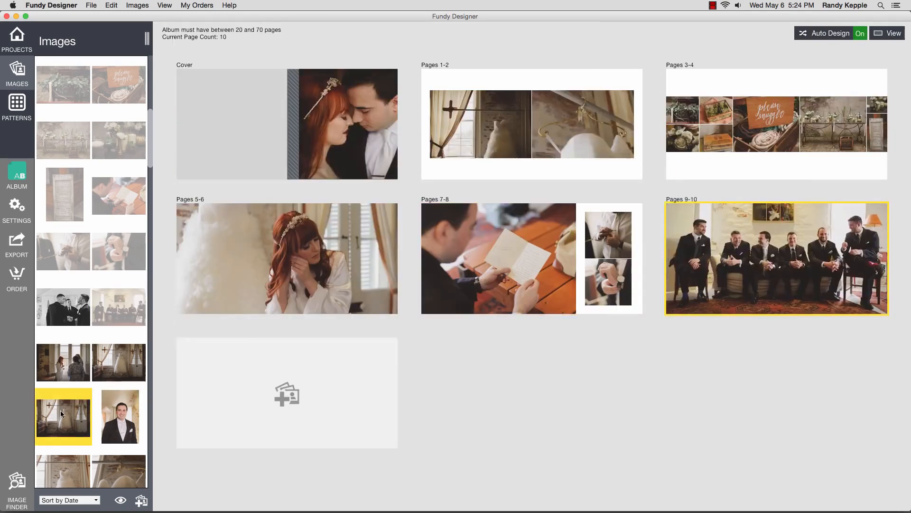
Step: Create pages 11-12 from the bride-at-window and three hanging-dress photos, using the design with the full dress photo large beside three stacked ones
scroll(62, 411, down, 1)
scroll(66, 411, down, 5)
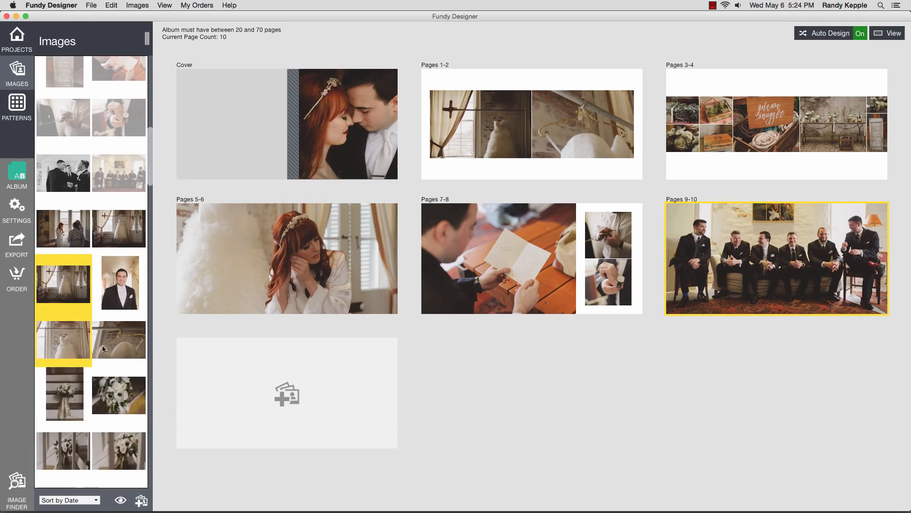
super+click(79, 237)
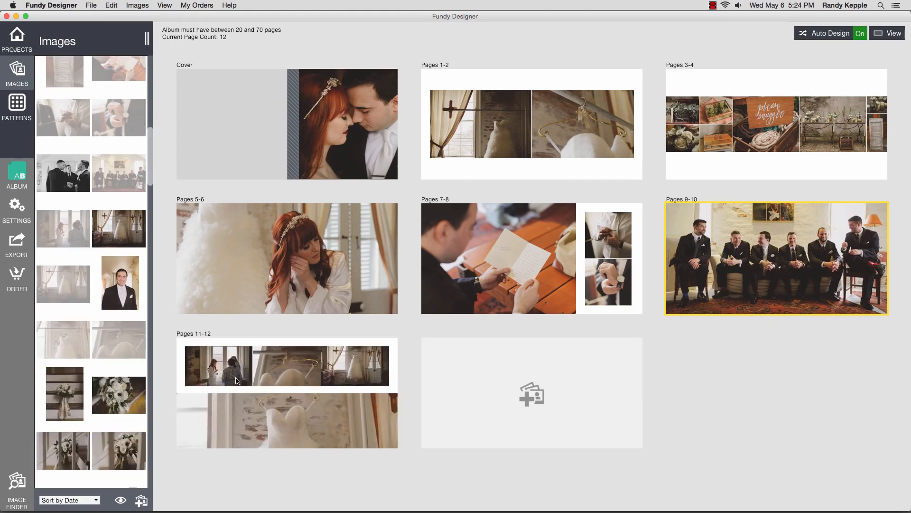
drag(79, 238, 287, 393)
click(407, 393)
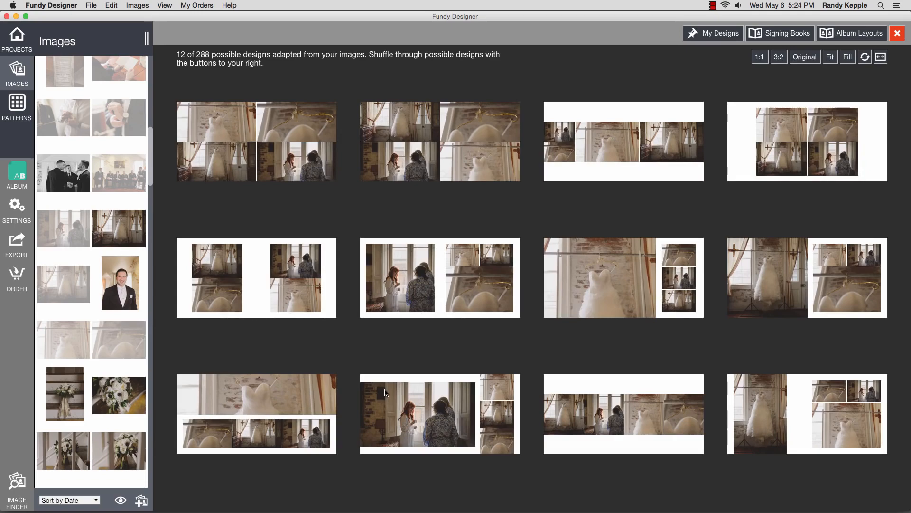
click(865, 56)
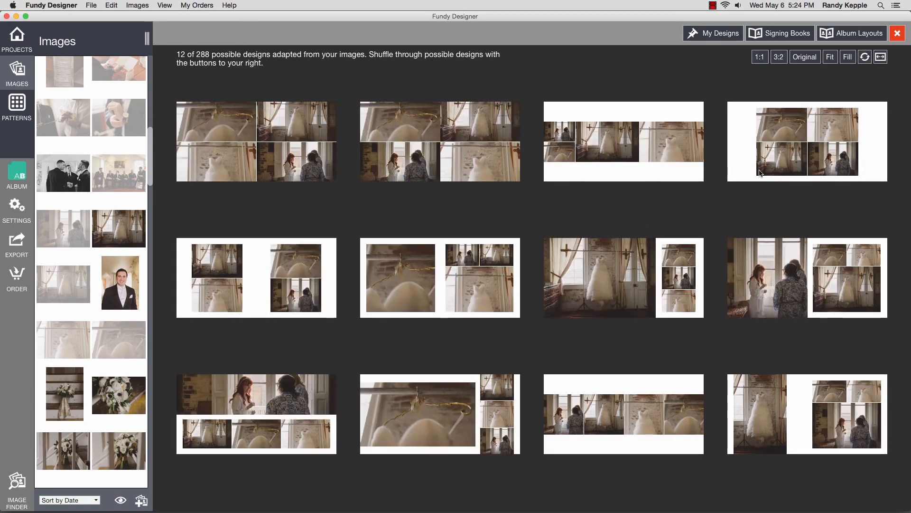
click(599, 293)
click(353, 399)
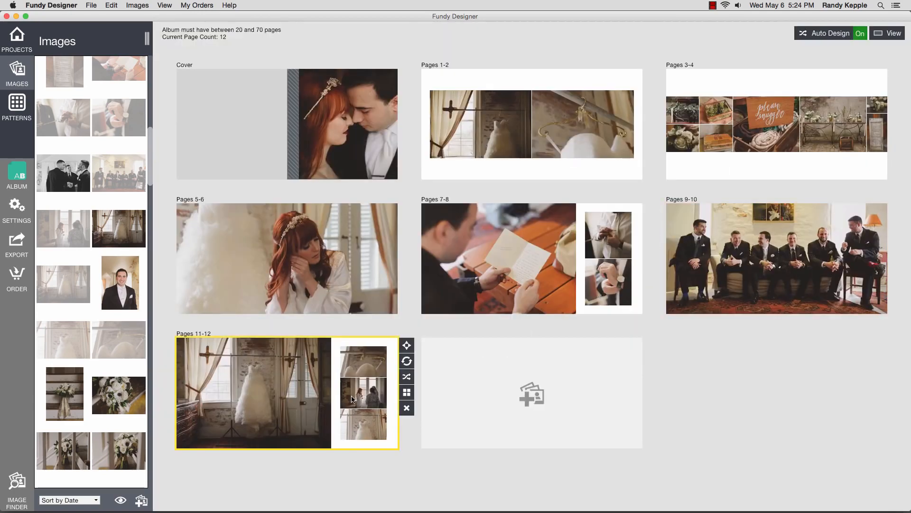
Step: Crop the bride and hanging-dress photos on pages 11-12 to 1:1, place the two dress photos above the bride and return to the overview
double_click(352, 399)
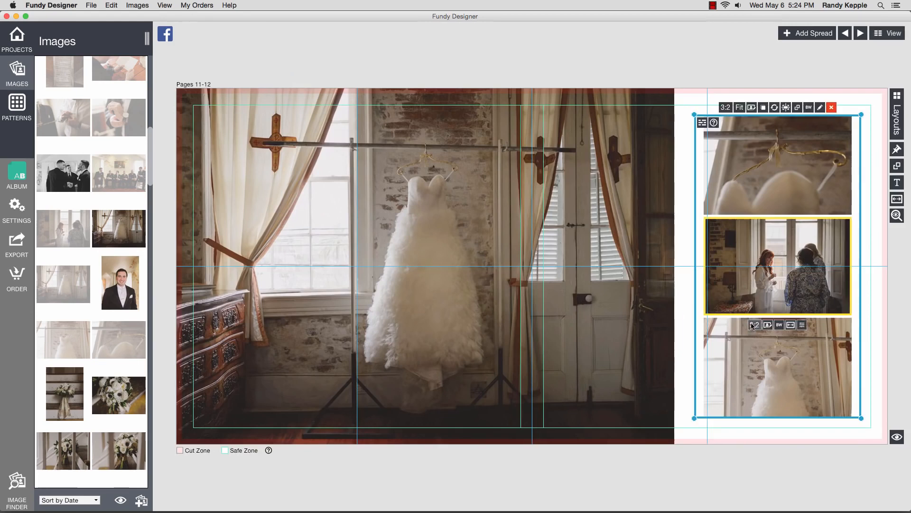
click(754, 325)
click(756, 355)
click(767, 382)
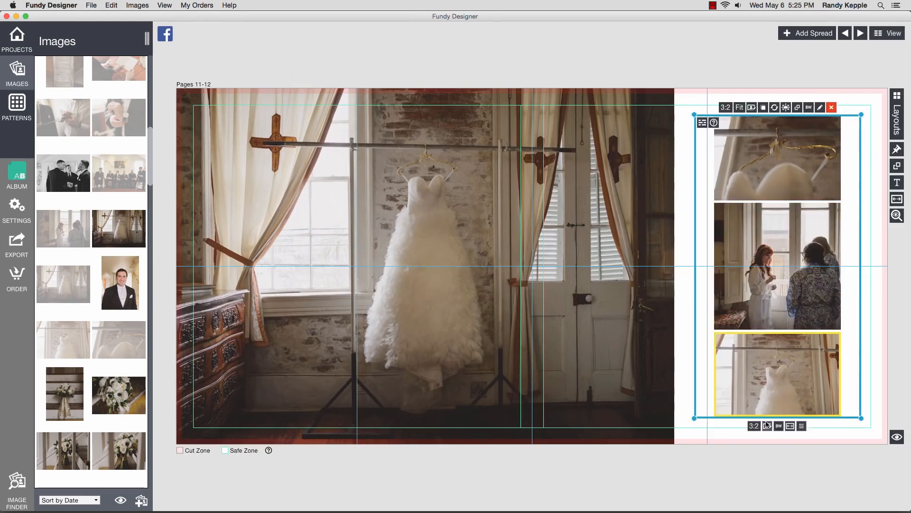
click(754, 423)
click(757, 451)
drag(835, 194, 789, 306)
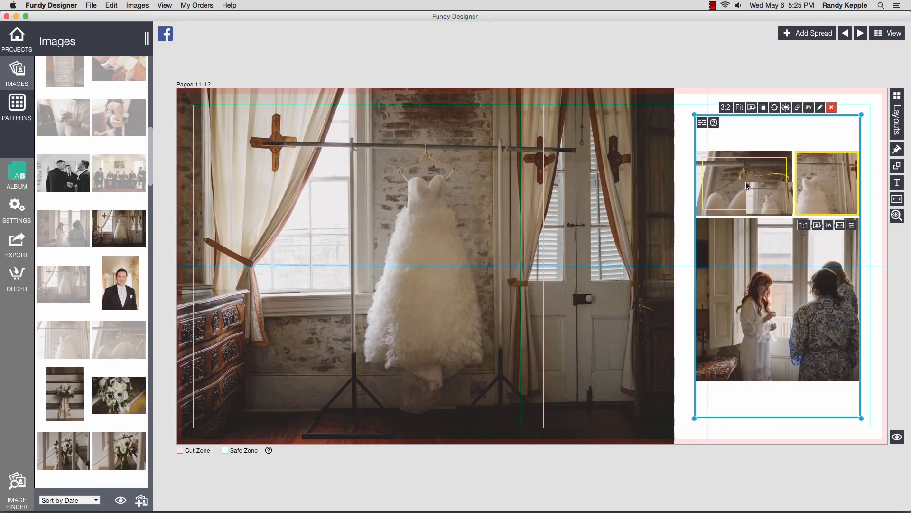
click(887, 33)
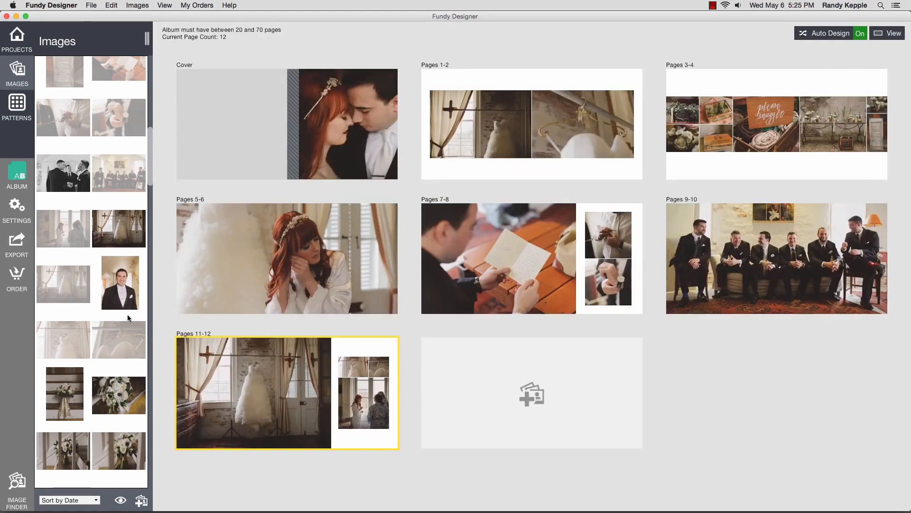
Step: Create pages 13-14 from two bouquet photos and the sofa photo, using the design with a large photo beside two stacked ones
scroll(65, 193, down, 5)
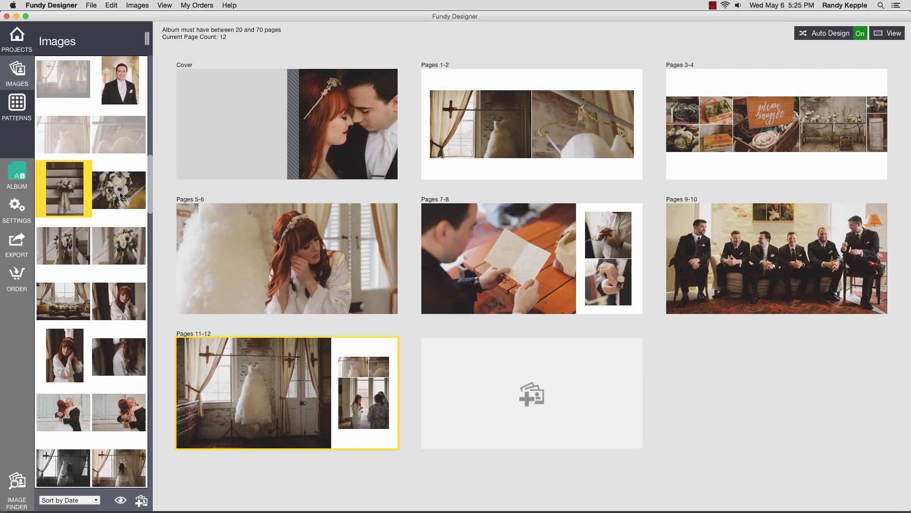
super+click(75, 253)
super+click(71, 309)
drag(71, 309, 510, 400)
click(652, 392)
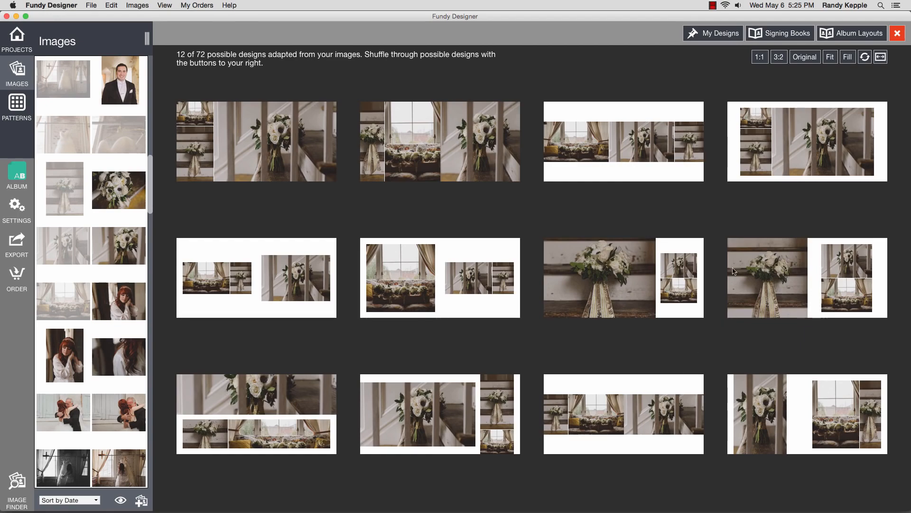
click(650, 269)
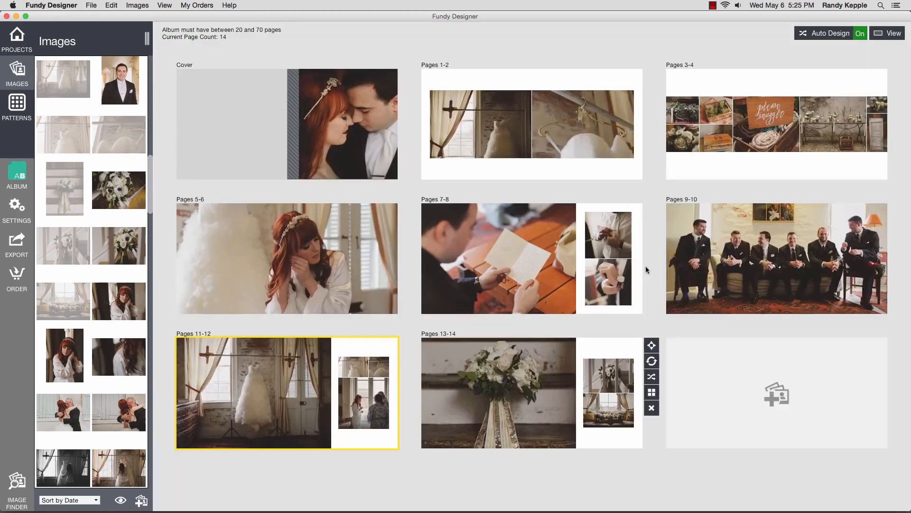
Step: Flip the layout of pages 13-14 horizontally and swap the sofa photo into the large frame
double_click(556, 397)
click(897, 199)
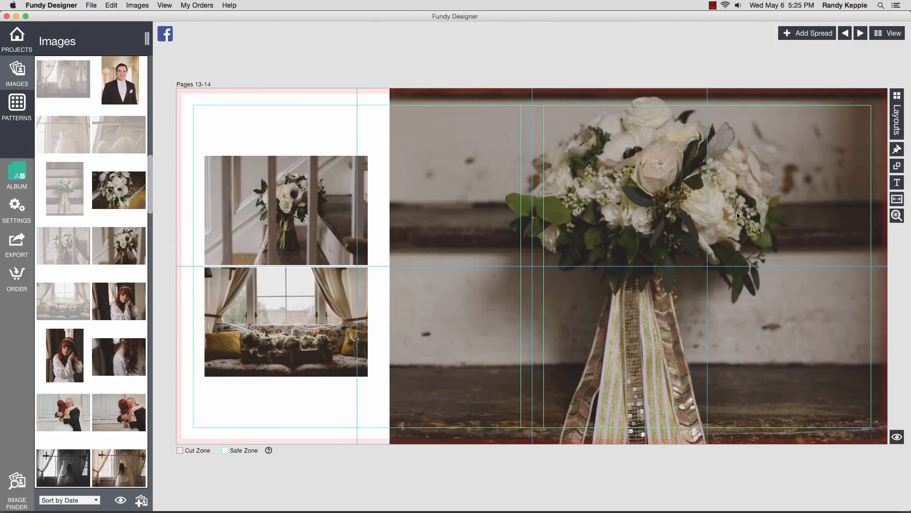
drag(289, 334, 626, 309)
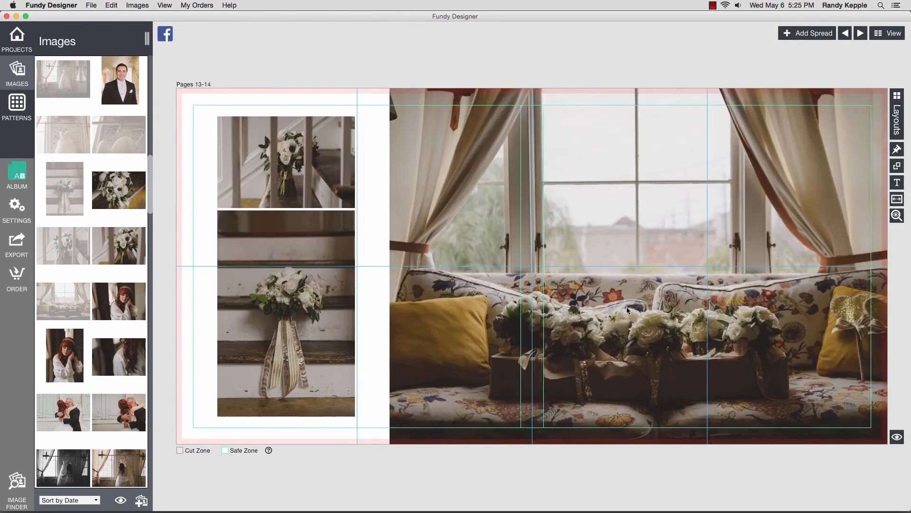
Step: Crop the two stacked bouquet photos on pages 13-14 to 1:1 and return to the album overview
click(258, 340)
click(263, 425)
click(268, 456)
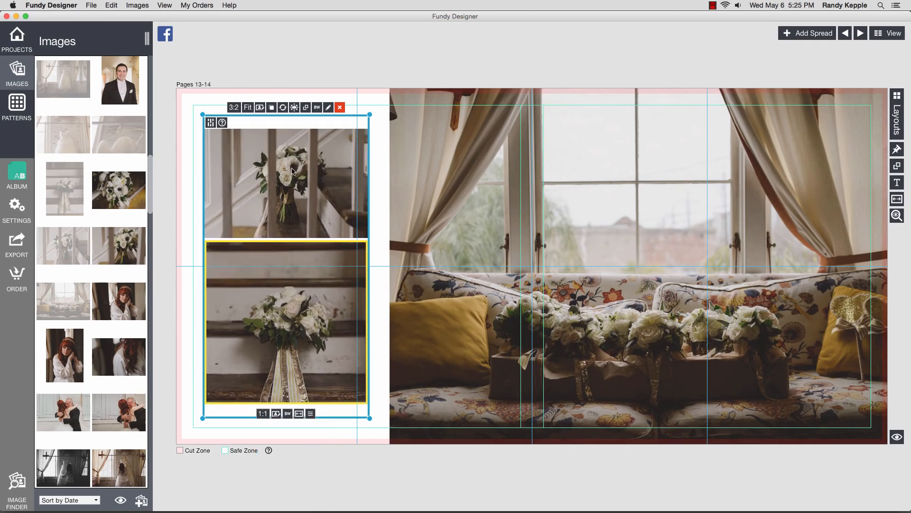
click(292, 171)
click(263, 248)
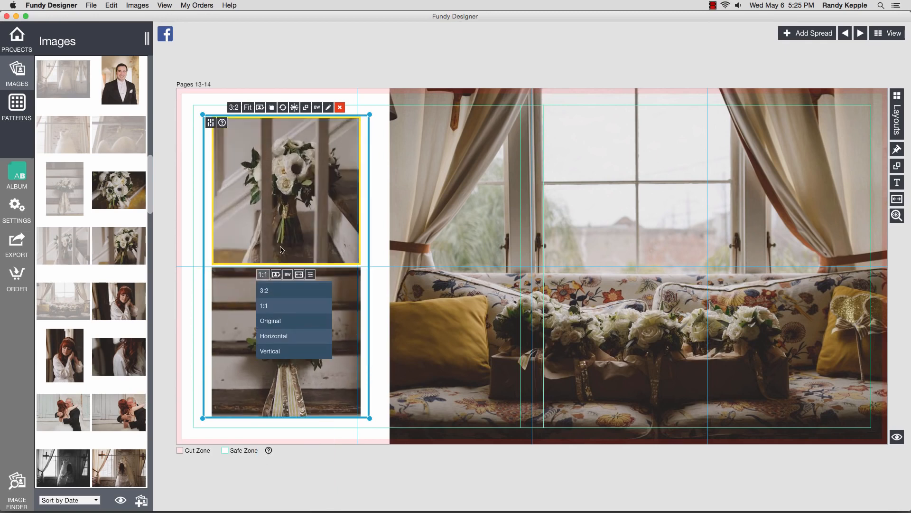
click(888, 32)
Step: Create pages 15-16 from the robed bride portrait, her hair from behind, the laughing hair-styling photo and the hanging dress by the window
scroll(129, 297, down, 1)
scroll(128, 296, down, 3)
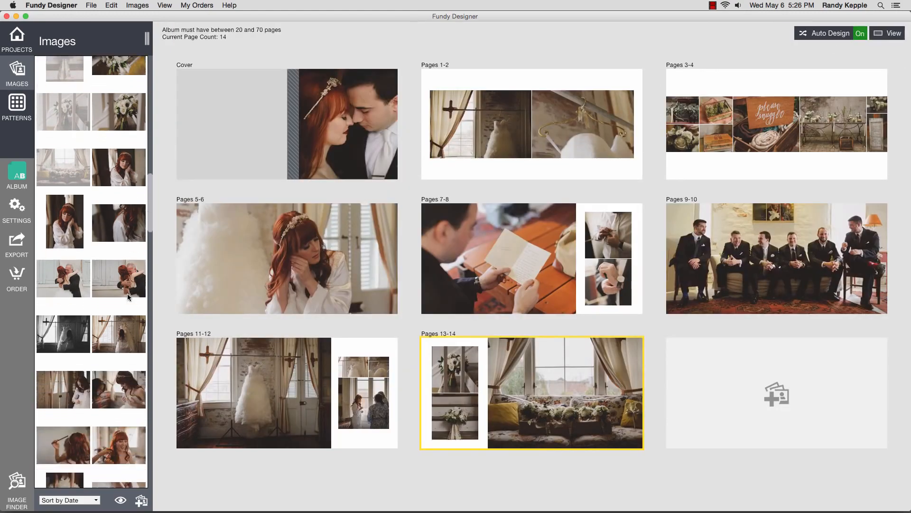
click(76, 191)
super+click(115, 206)
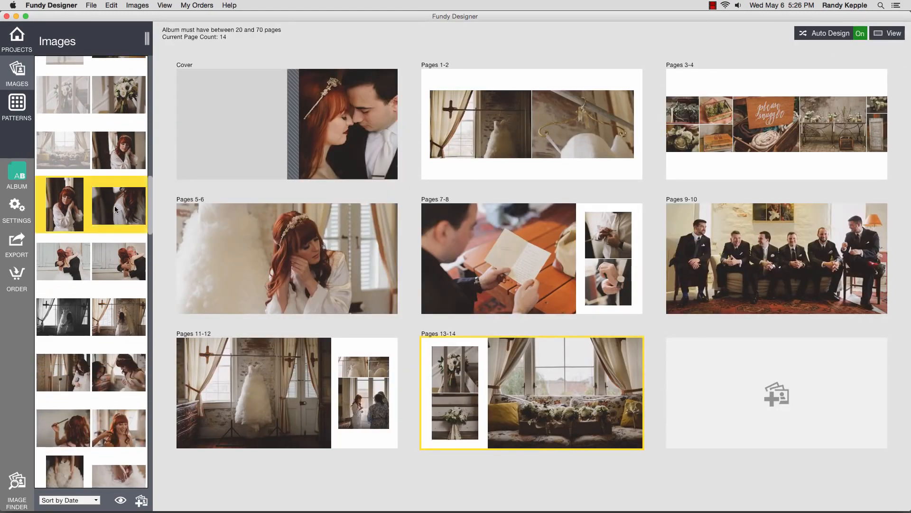
super+click(120, 424)
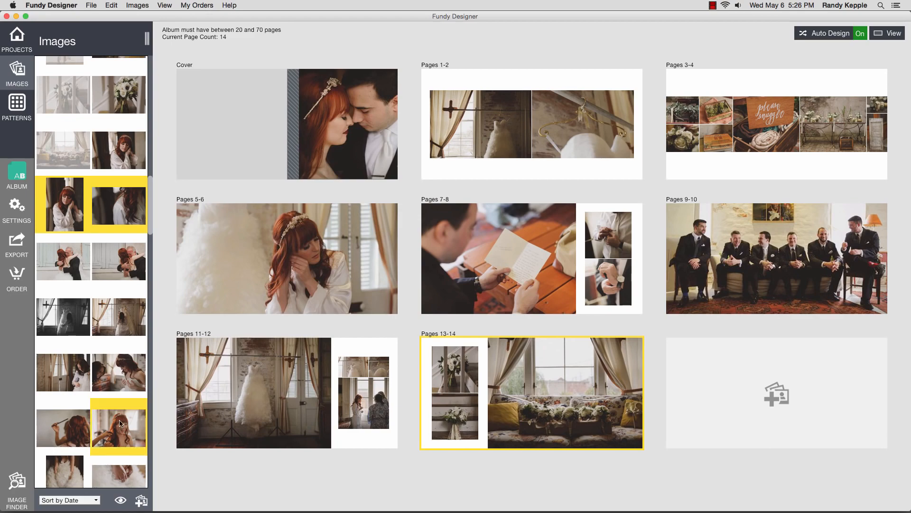
super+click(124, 317)
drag(124, 317, 834, 396)
mouse_move(854, 417)
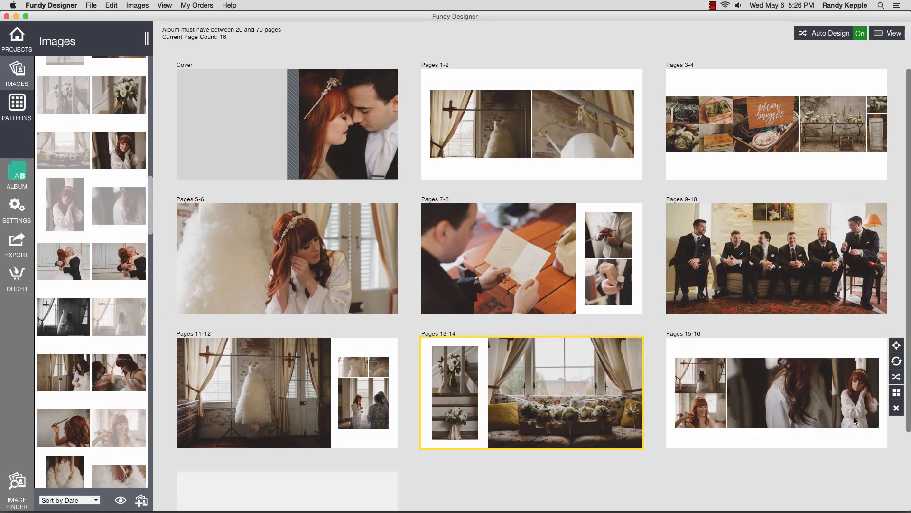
Step: Apply the design with one large photo beside three stacked ones to pages 15-16 and swap the laughing bride into the large frame
click(899, 395)
click(623, 280)
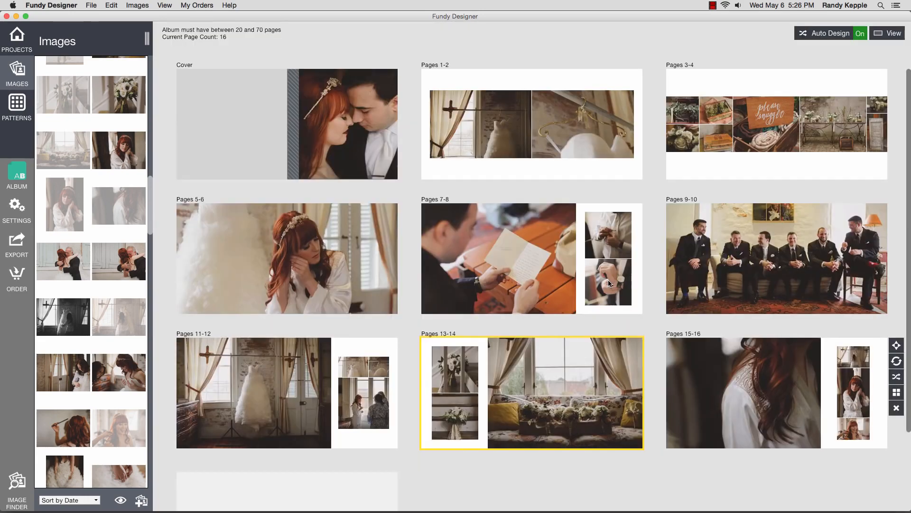
drag(856, 427, 766, 389)
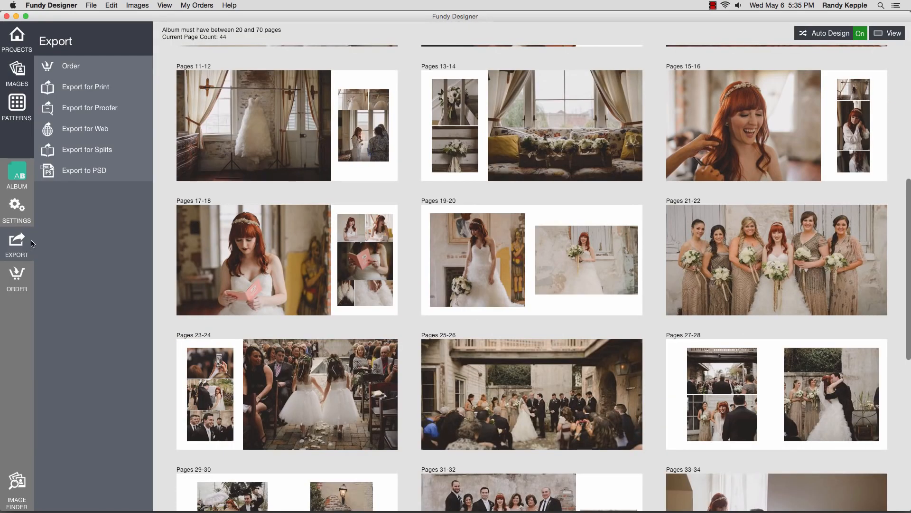
Step: Order the album through Fundy Direct by reviewing and verifying it, creating its print files and agreeing to the upload
click(98, 70)
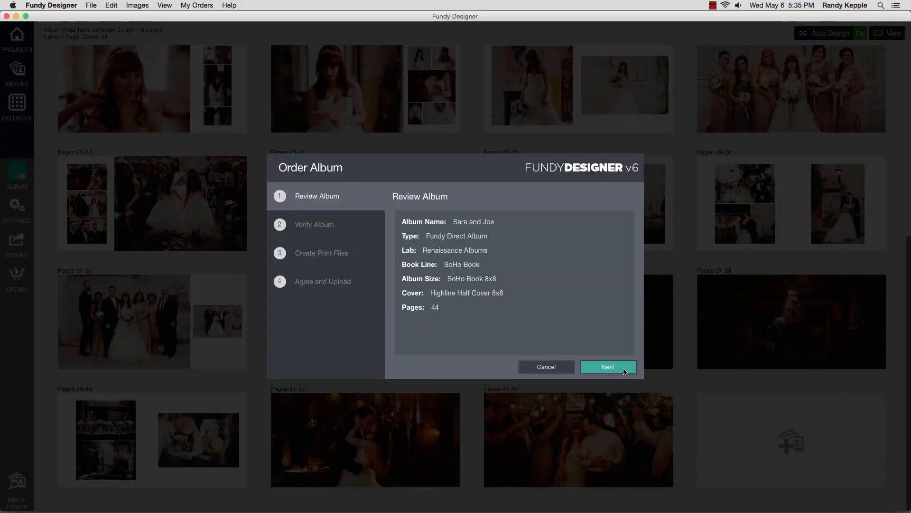
click(625, 372)
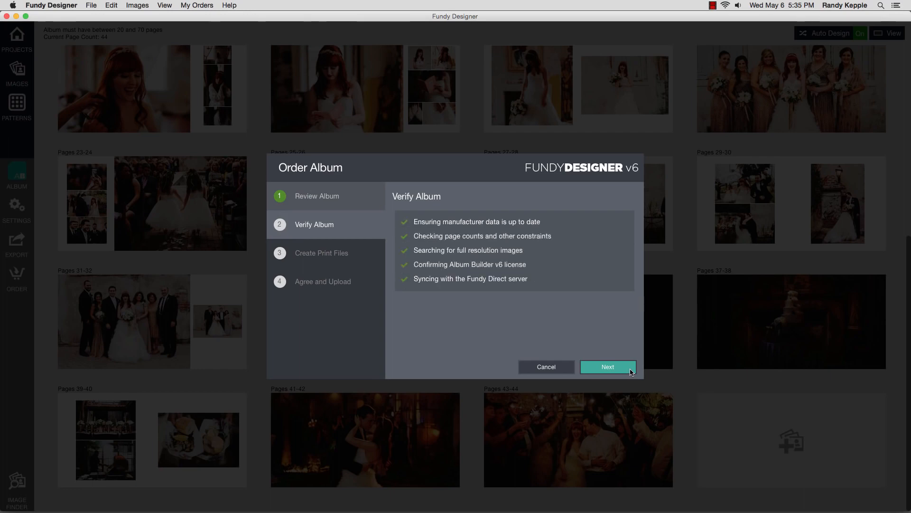
click(631, 371)
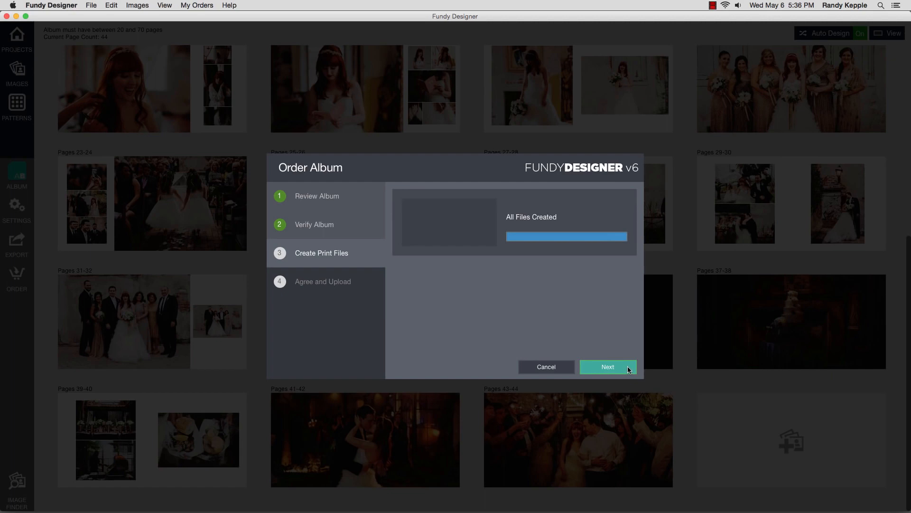
click(630, 369)
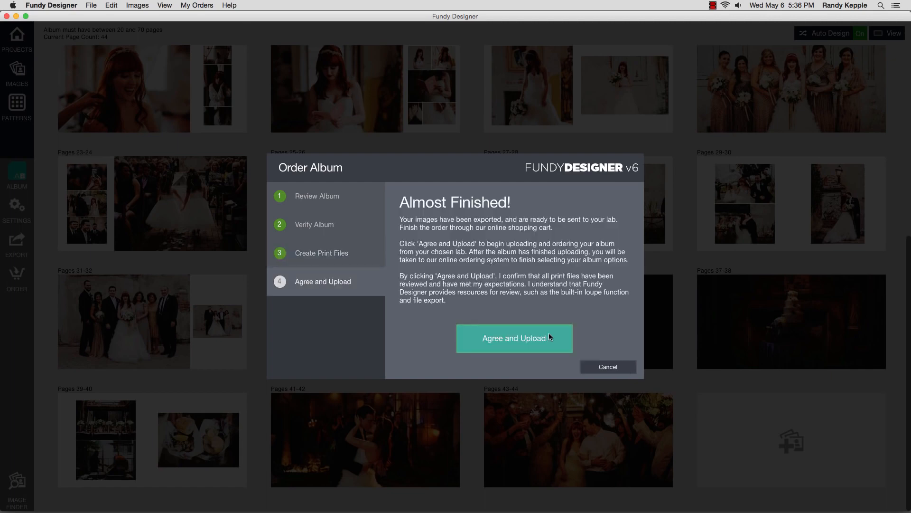
click(549, 332)
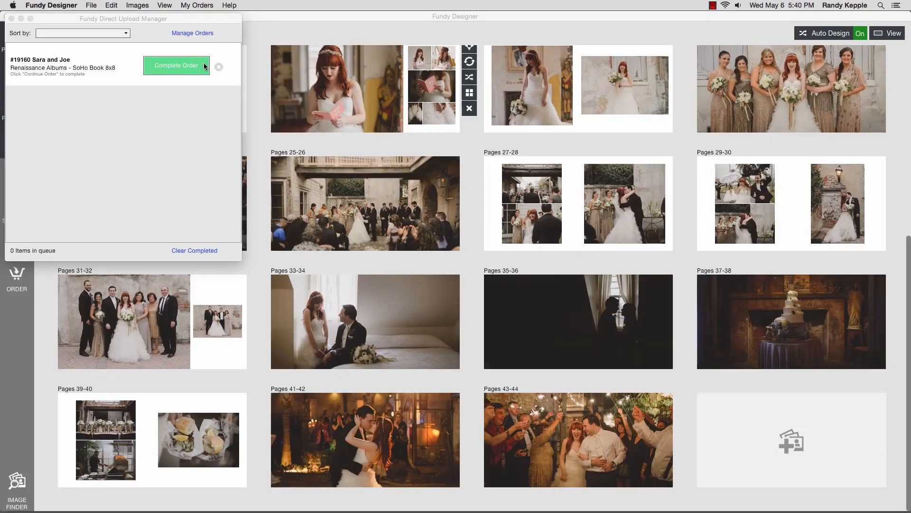
Step: Open the uploaded order in the online cart and choose Gramercy Leather Black as the cover material and Photo Paper - Soho as the paper
click(205, 67)
click(198, 192)
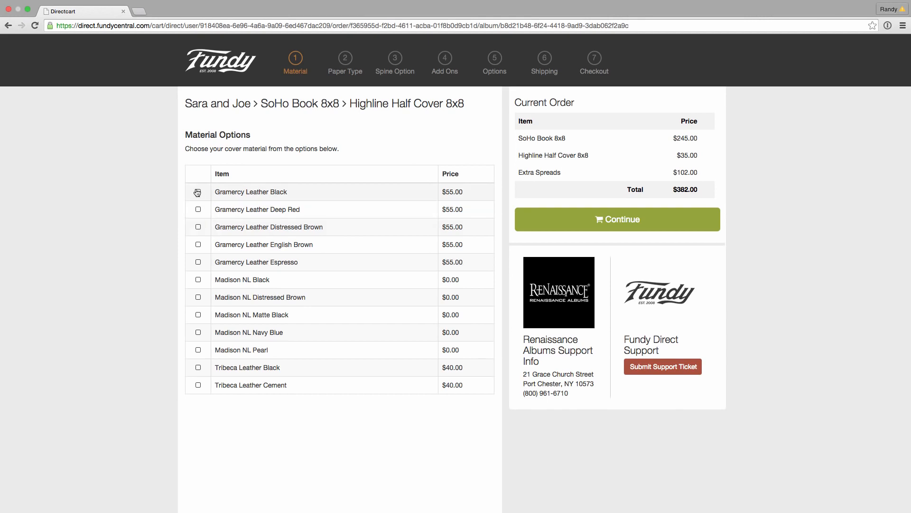
click(691, 240)
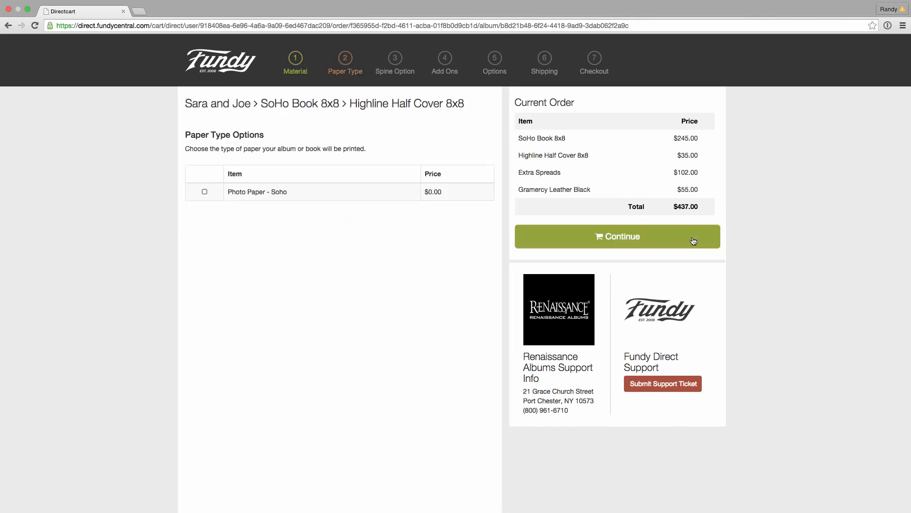
click(204, 192)
click(698, 259)
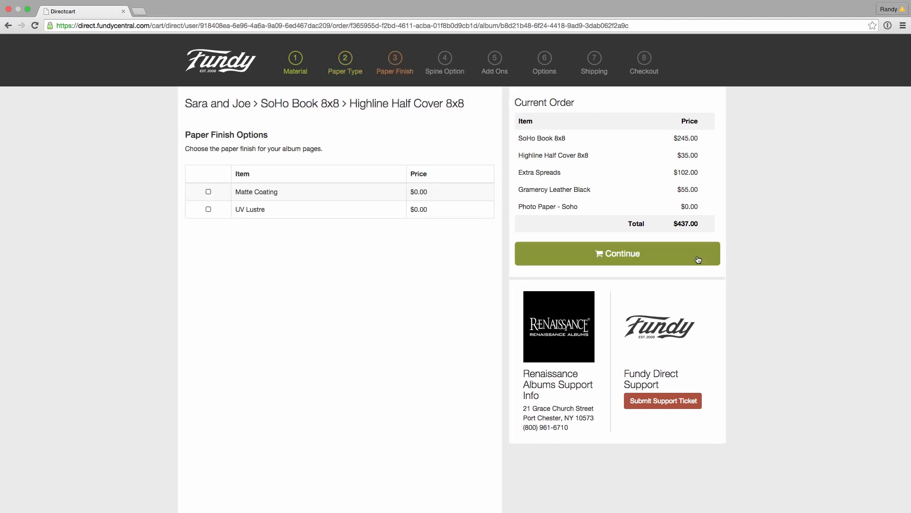
Step: Choose Matte Coating and a Flat Spine, and add the Deluxe Presentation Box - Chelsea Leather Medium to the order
click(714, 276)
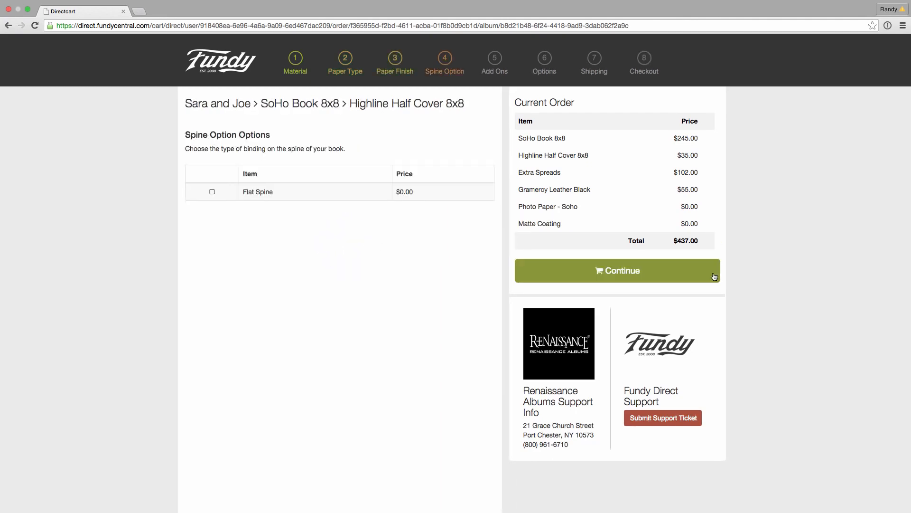
click(212, 191)
click(691, 287)
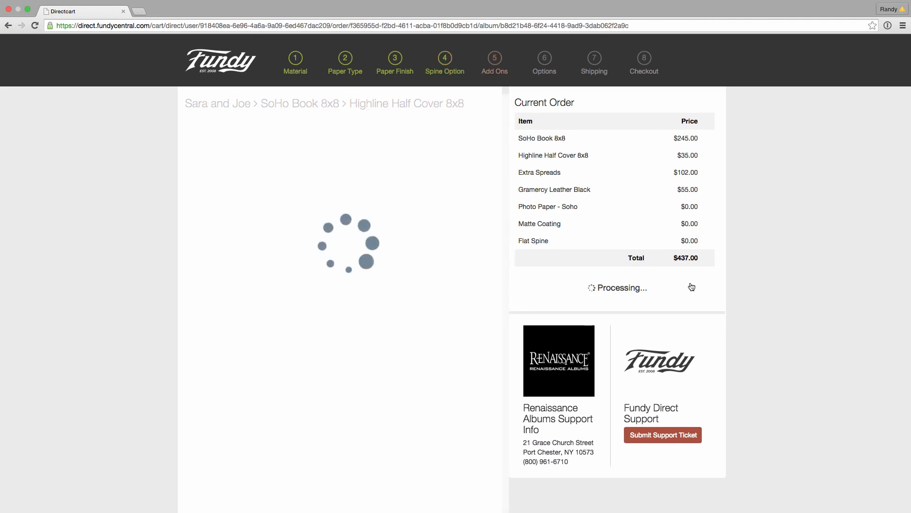
click(195, 210)
click(681, 315)
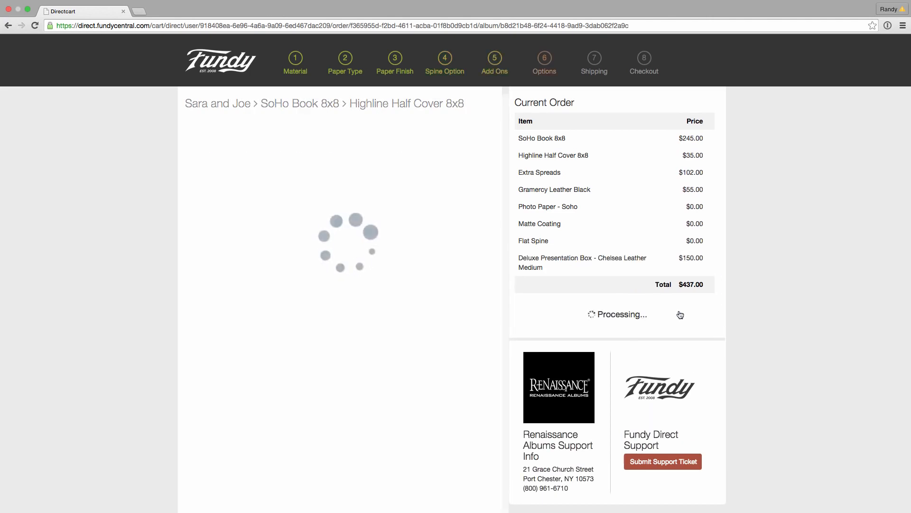
Step: Require a signature on delivery and enter Album Builder Basics as the customer reference for the order
click(188, 144)
click(285, 188)
text(Album Builder Basics)
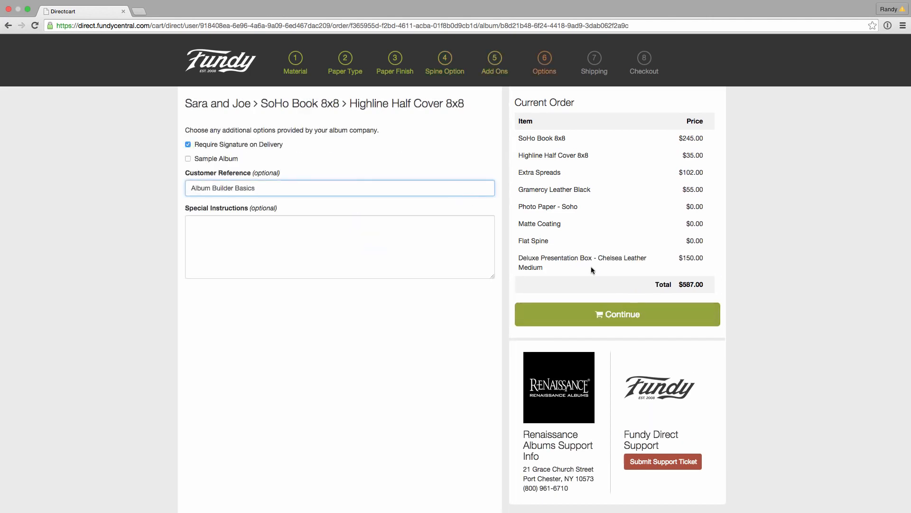
click(668, 316)
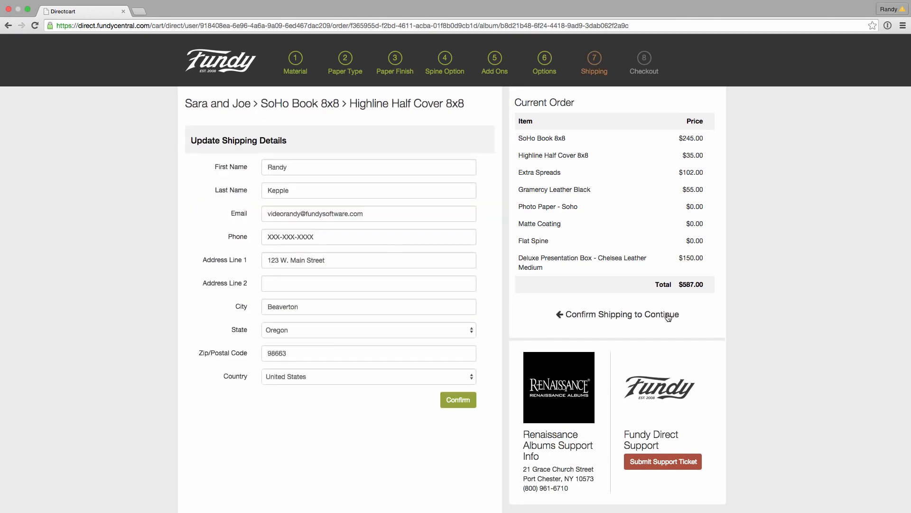
Step: Confirm the prefilled shipping details and choose Flat Rate shipping for the order
click(467, 401)
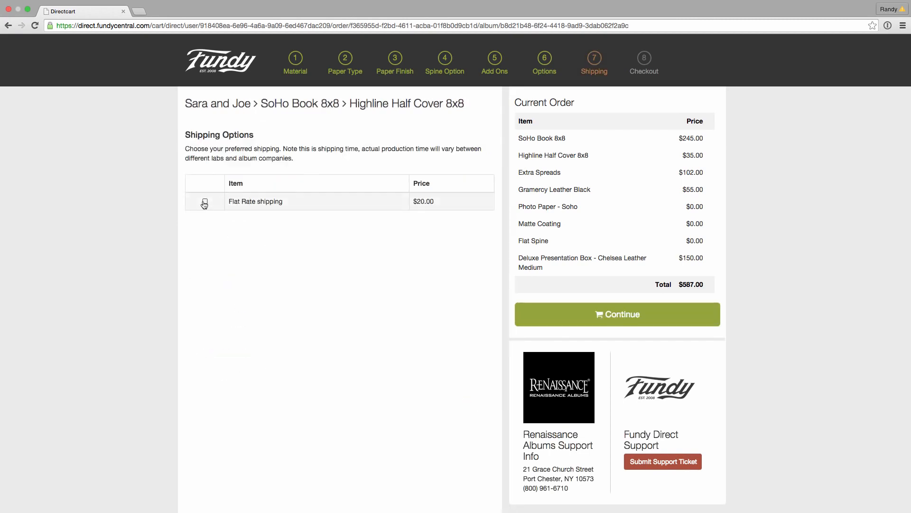
click(205, 203)
click(677, 332)
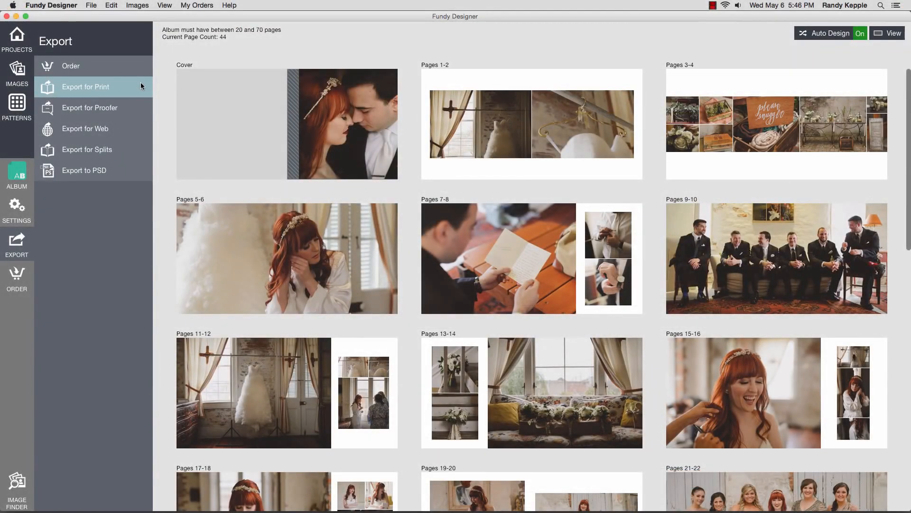
Step: Switch back to Fundy Designer and export the album to PSD for Photoshop
click(130, 170)
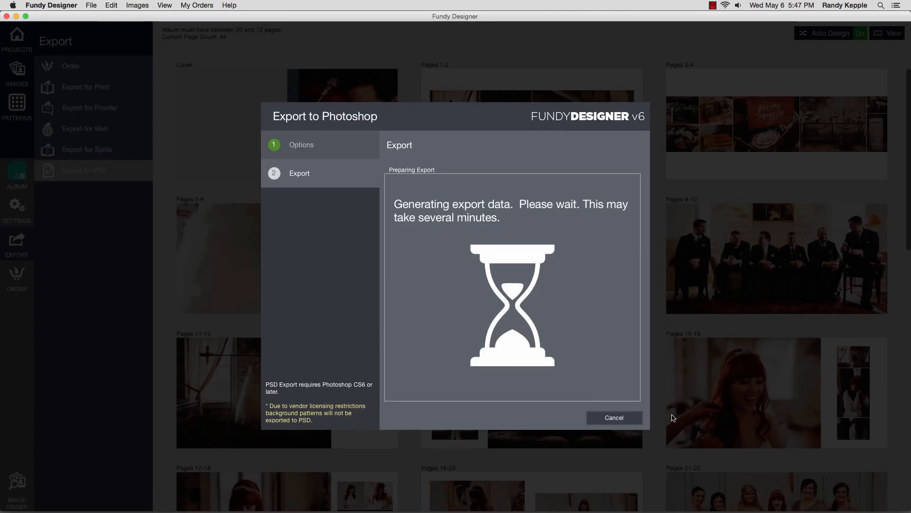